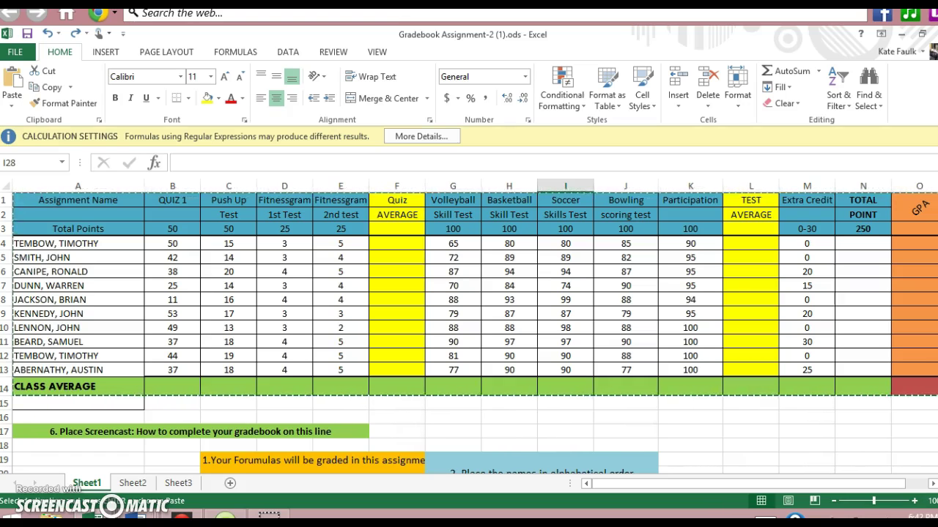
pyautogui.scroll(-2, 469, 330)
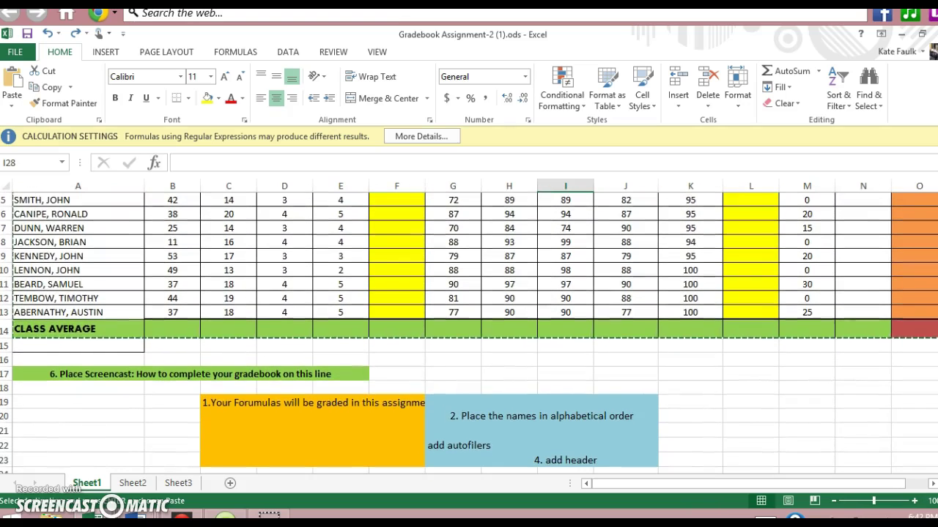
pyautogui.scroll(2, 469, 330)
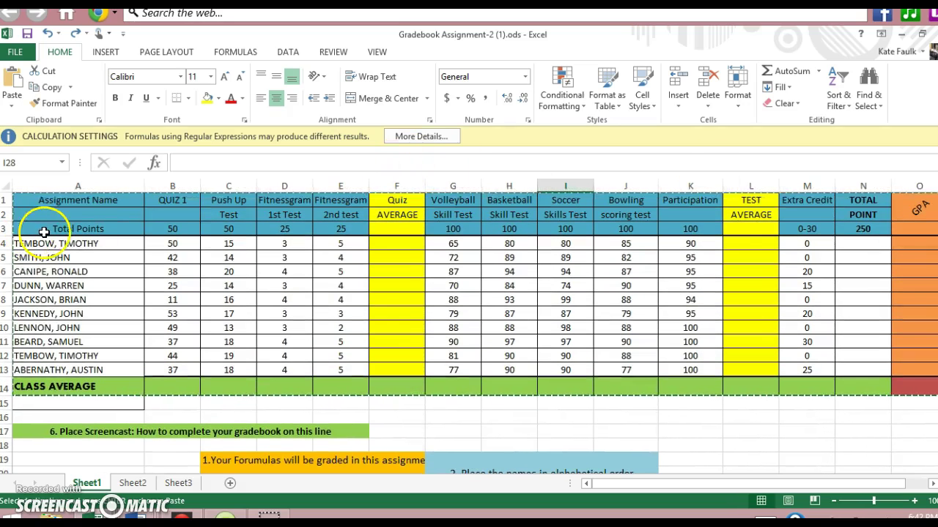
pyautogui.moveTo(63, 212); pyautogui.dragTo(869, 375)
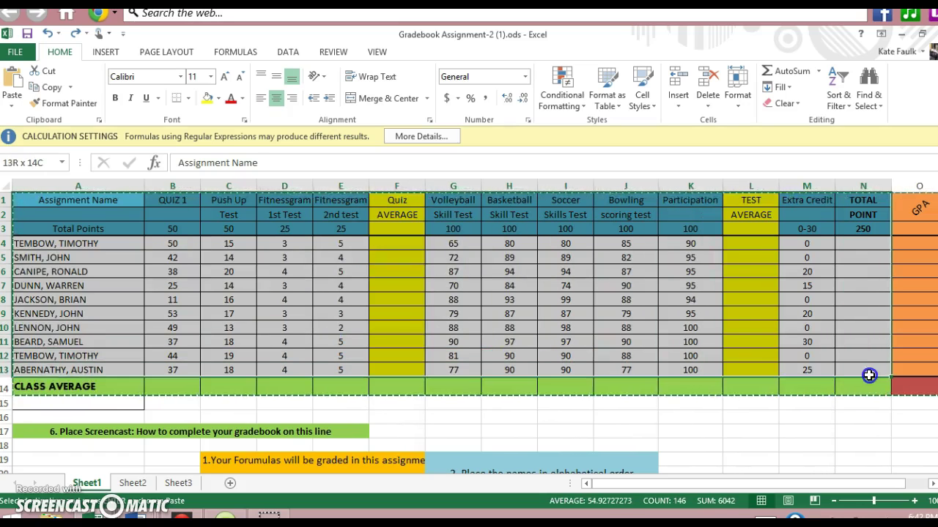
pyautogui.click(849, 359)
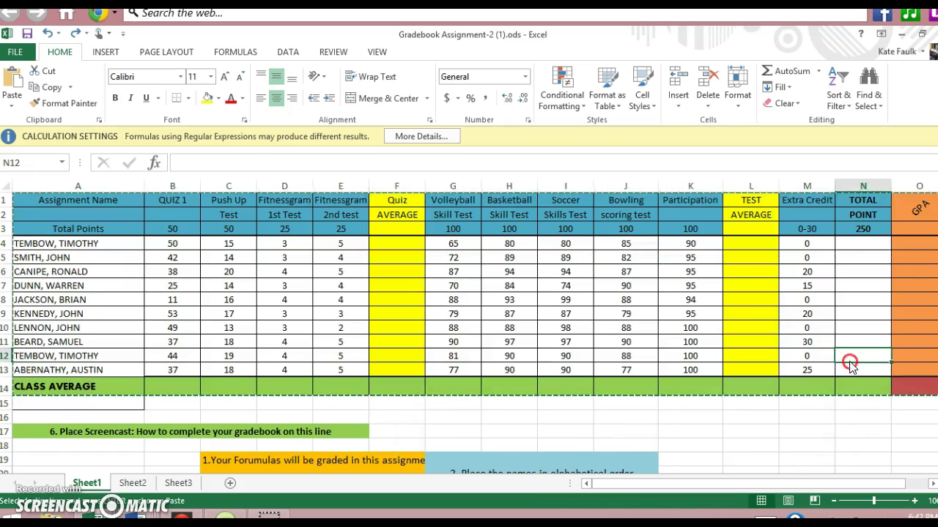
pyautogui.click(98, 214)
pyautogui.moveTo(99, 200); pyautogui.dragTo(898, 384)
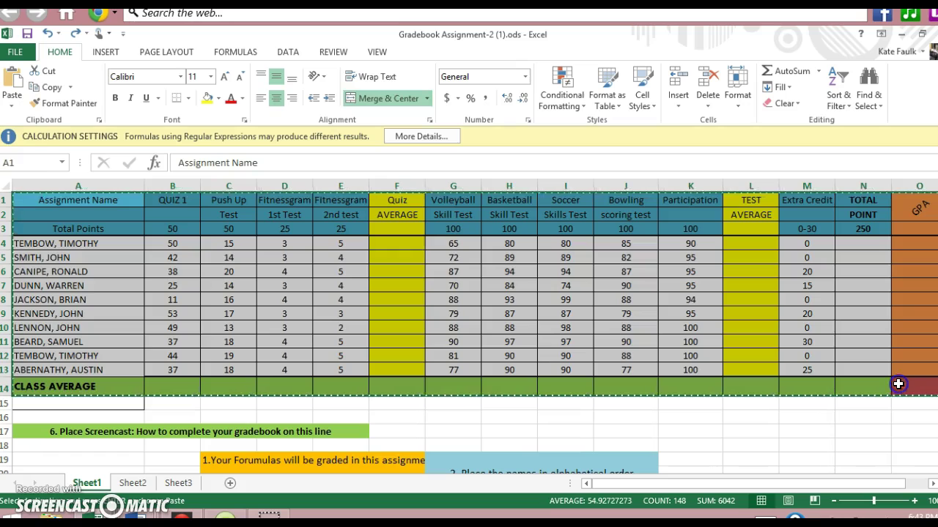
pyautogui.click(898, 384)
pyautogui.rightClick(898, 384)
pyautogui.click(906, 392)
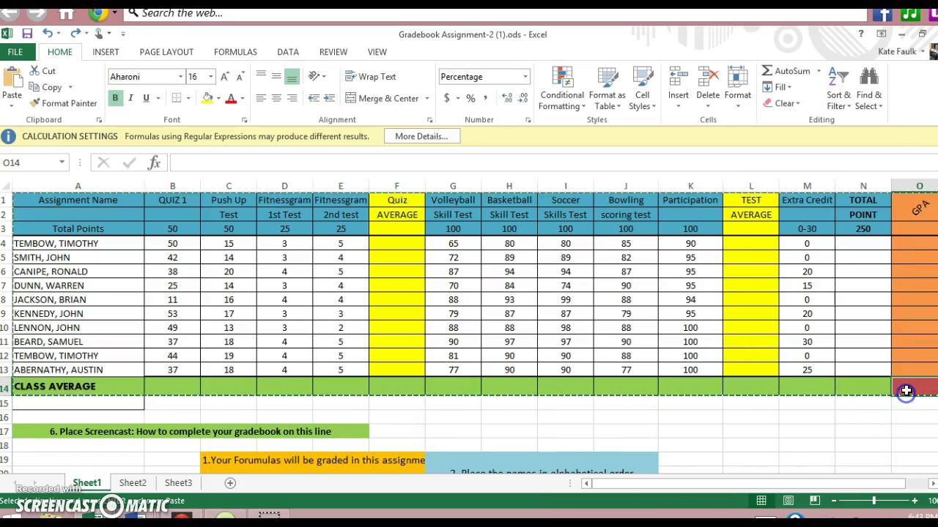
# - Copy the whole gradebook table, A1:O14, and paste it with its formatting at A30, beneath the "5. Place Chart below" line
pyautogui.moveTo(824, 366); pyautogui.dragTo(68, 204)
pyautogui.rightClick(68, 204)
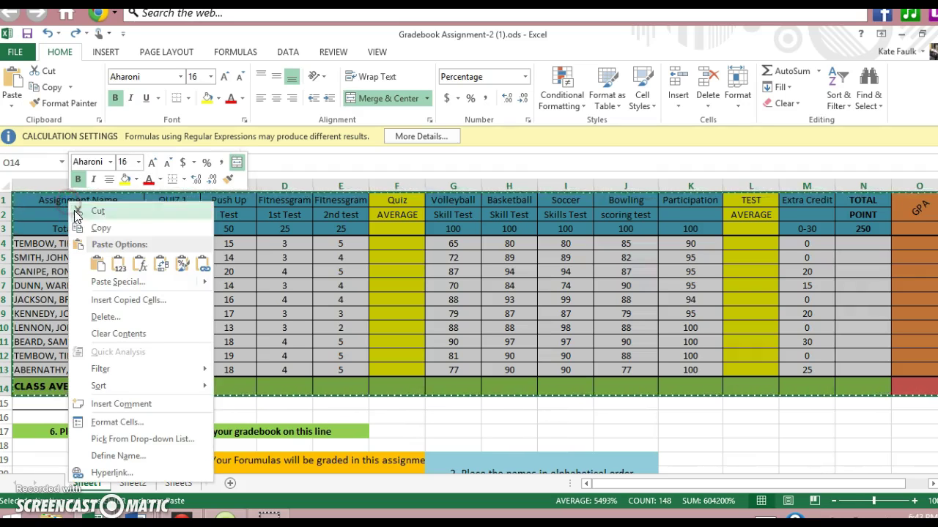
pyautogui.hscroll(5, 709, 265)
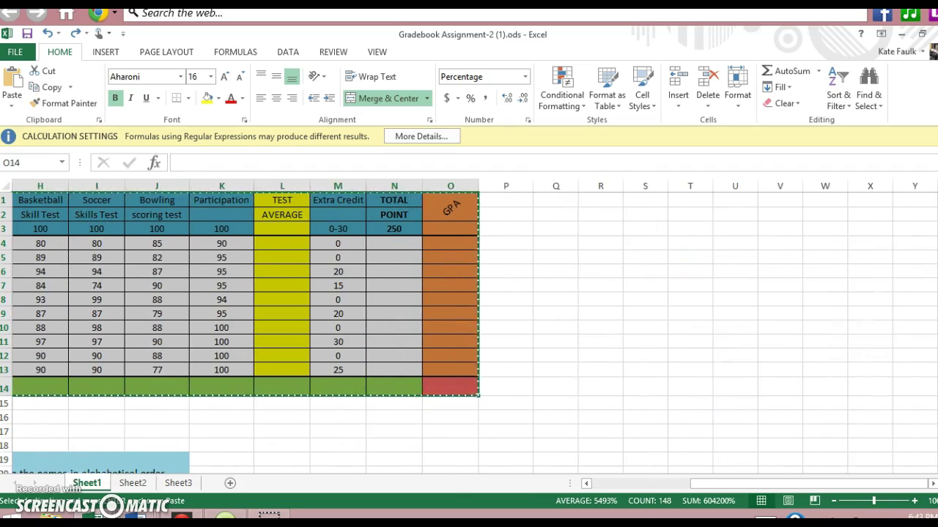
pyautogui.moveTo(932, 253); pyautogui.dragTo(929, 437)
pyautogui.moveTo(769, 484); pyautogui.dragTo(616, 484)
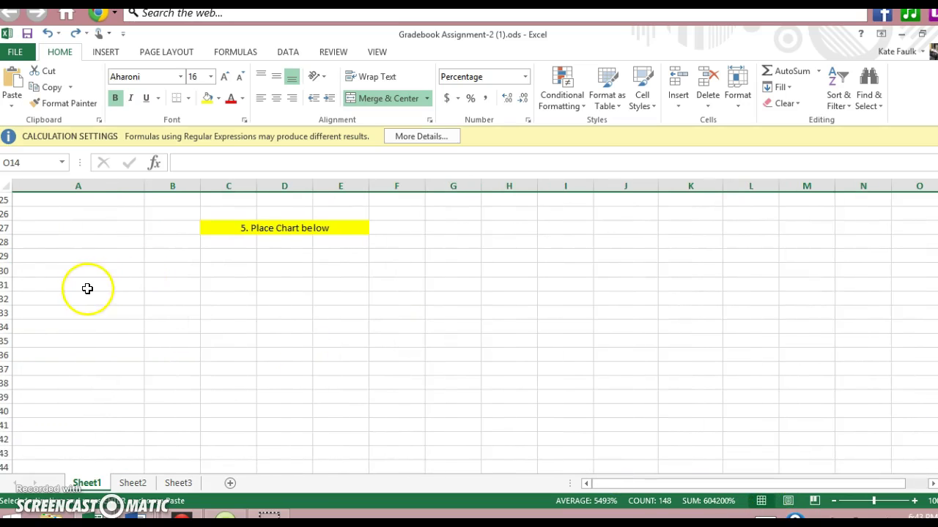
pyautogui.click(56, 270)
pyautogui.rightClick(57, 271)
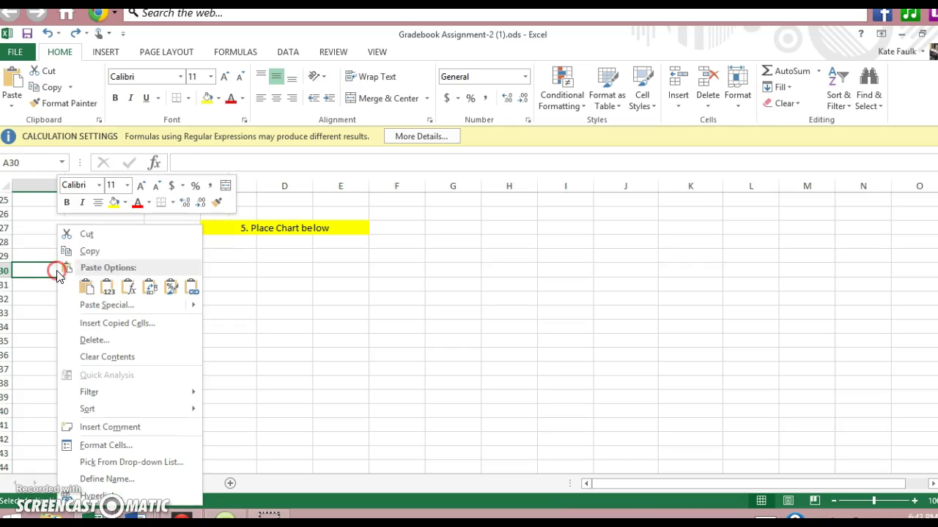
pyautogui.click(86, 287)
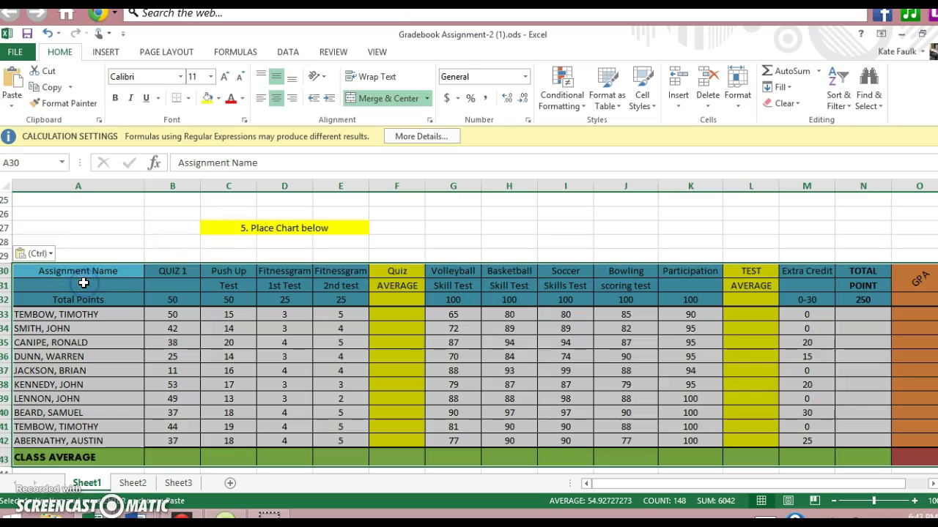
pyautogui.click(110, 313)
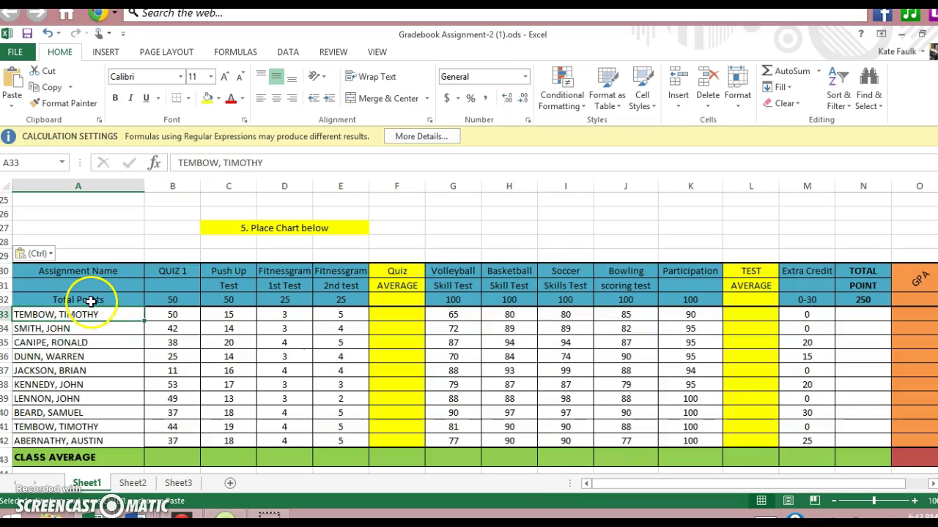
pyautogui.click(113, 318)
pyautogui.moveTo(113, 317); pyautogui.dragTo(921, 437)
pyautogui.click(839, 397)
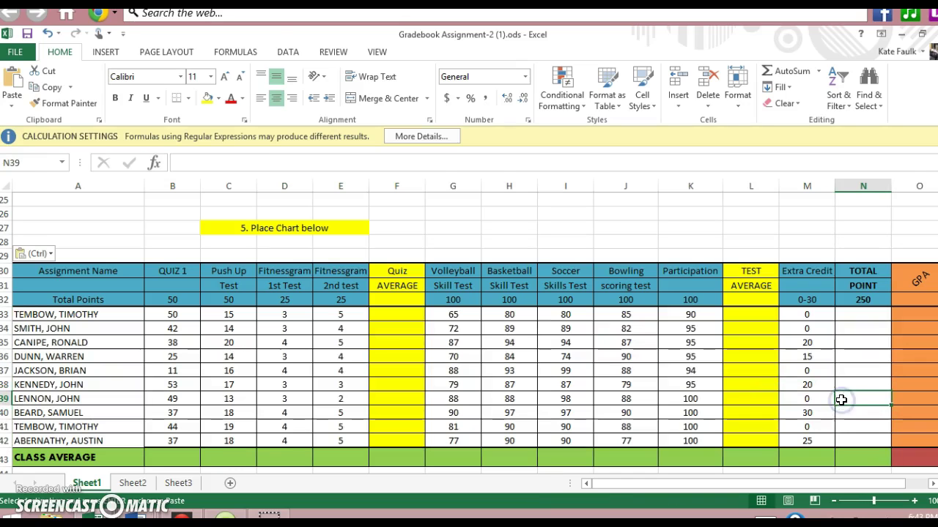
# - Format the copied student rows, A33:O42, as a table in the light blue banded style, leaving the headers option off
pyautogui.moveTo(91, 313); pyautogui.dragTo(899, 435)
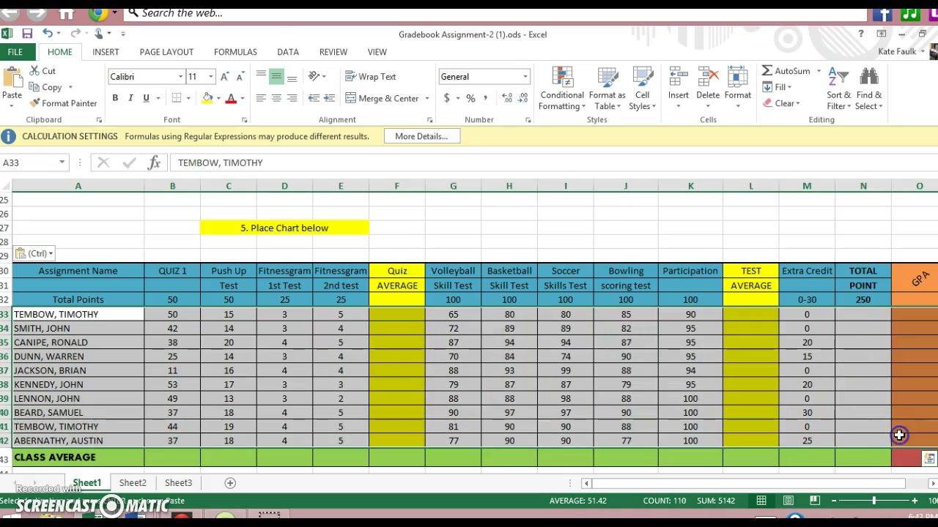
pyautogui.click(606, 103)
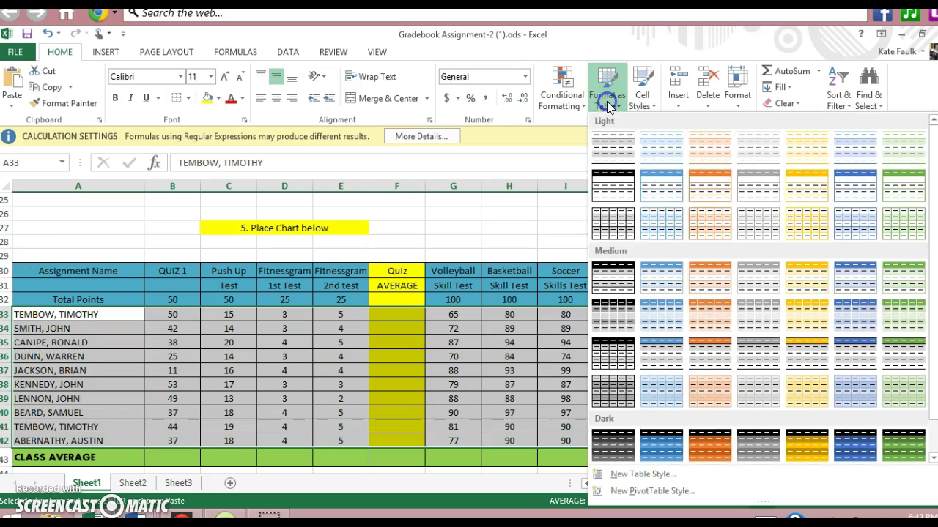
pyautogui.click(661, 143)
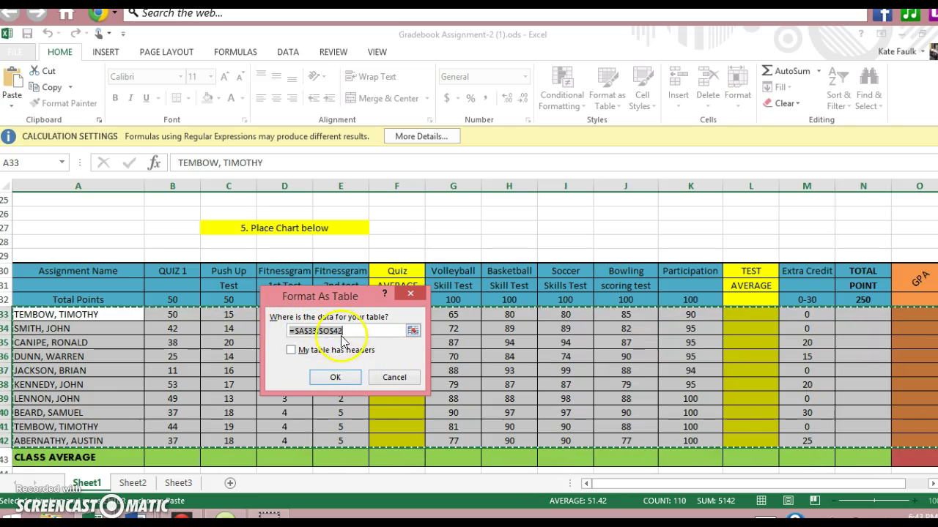
pyautogui.click(330, 378)
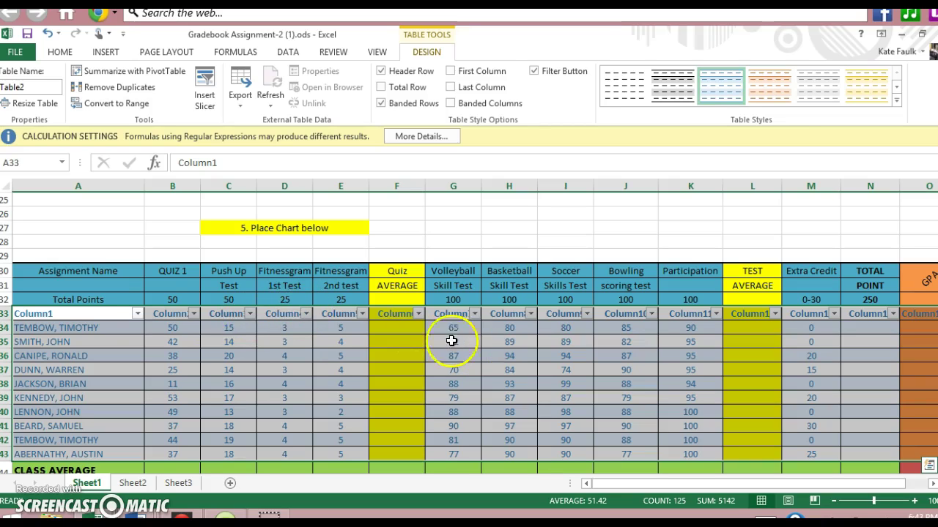
# - Sort the new table by the student names in Column1 from A to Z
pyautogui.click(137, 315)
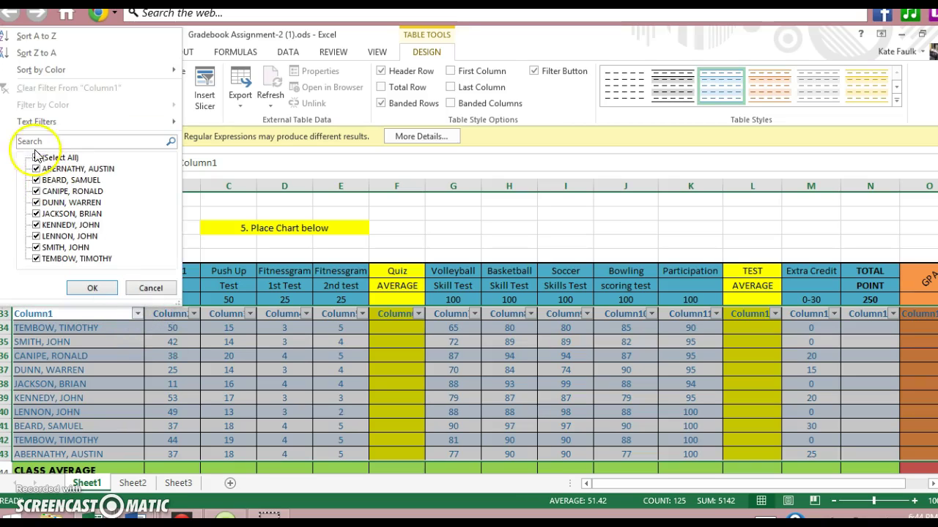
pyautogui.click(46, 38)
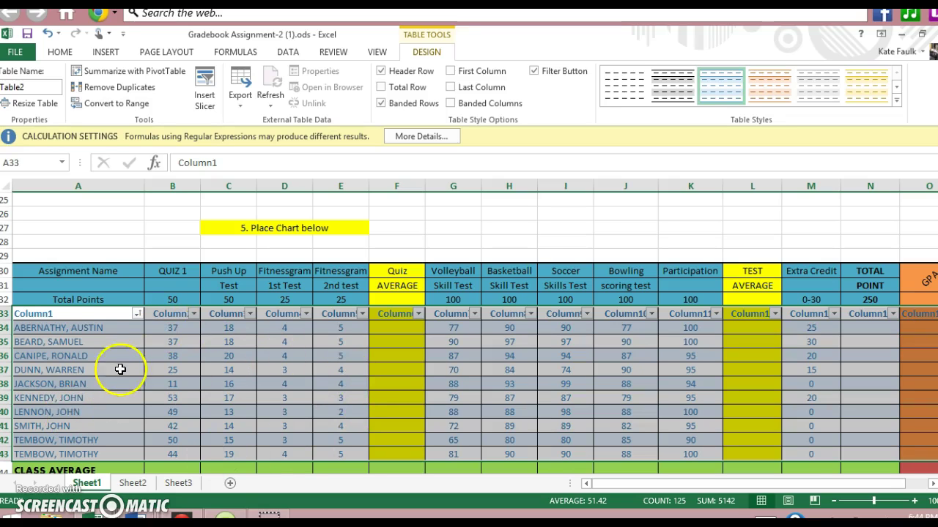
pyautogui.click(123, 286)
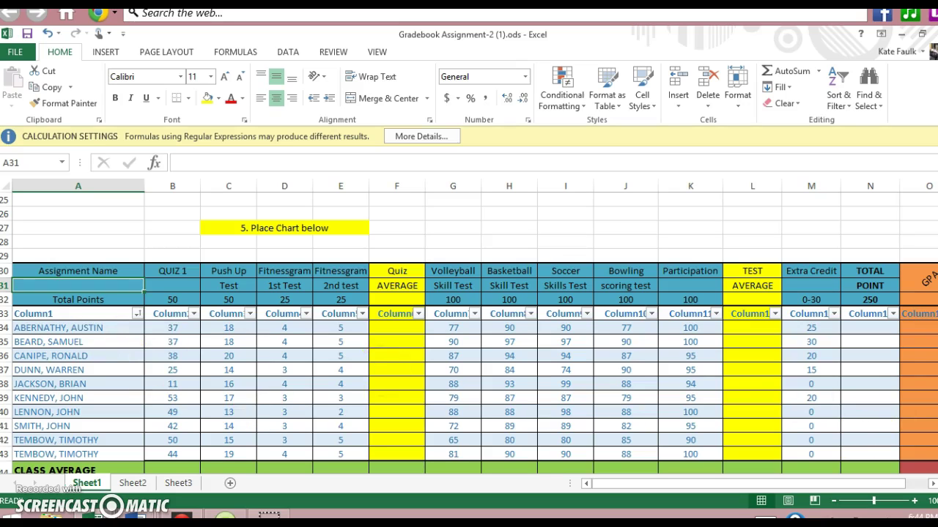
# - Fill the Quiz AVERAGE column from F34 with the AVERAGE of Column2 through Column5
pyautogui.scroll(3, 469, 330)
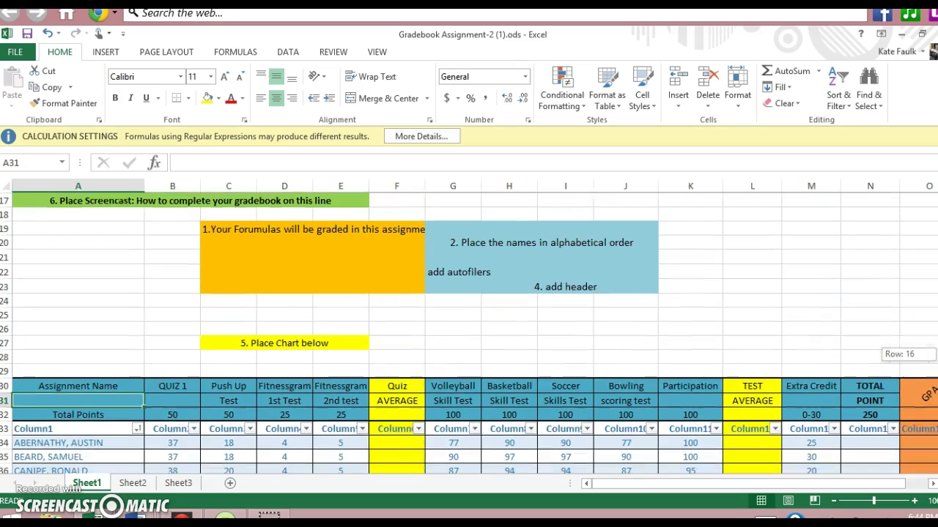
pyautogui.scroll(-3, 469, 329)
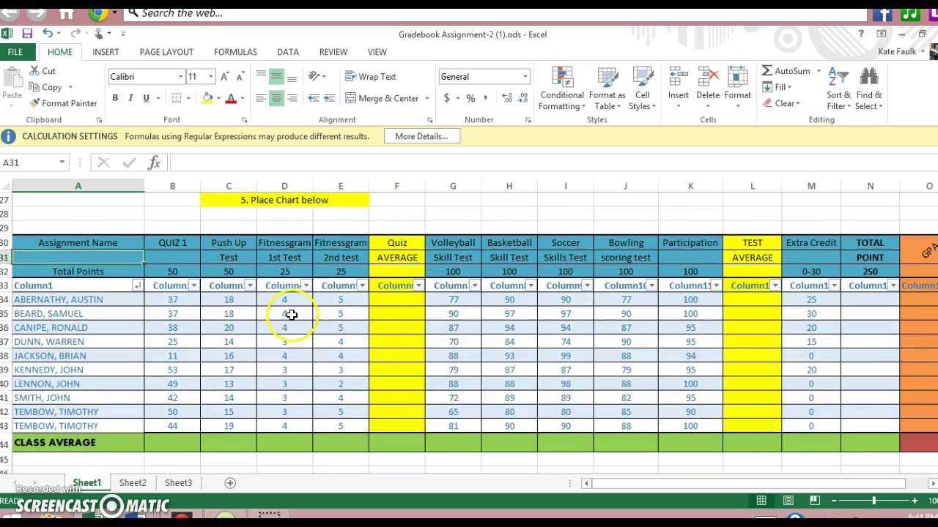
pyautogui.click(384, 302)
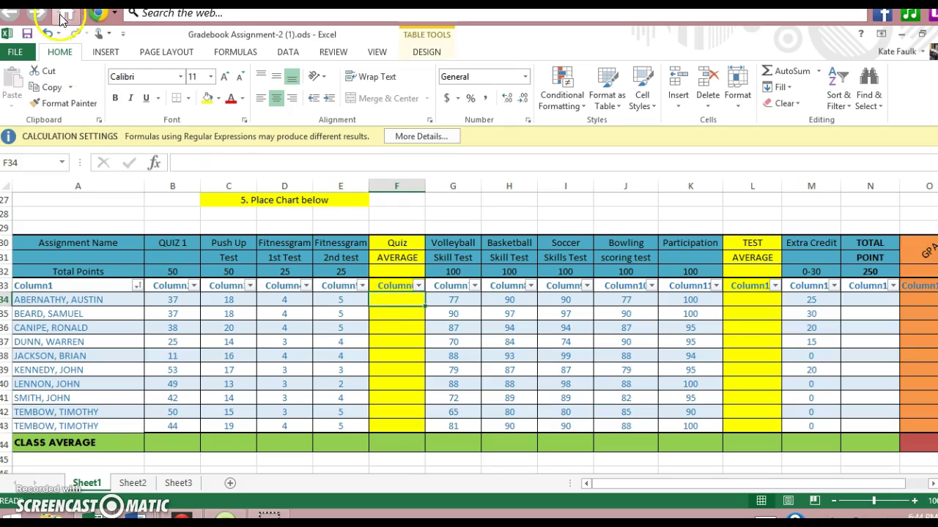
pyautogui.click(233, 51)
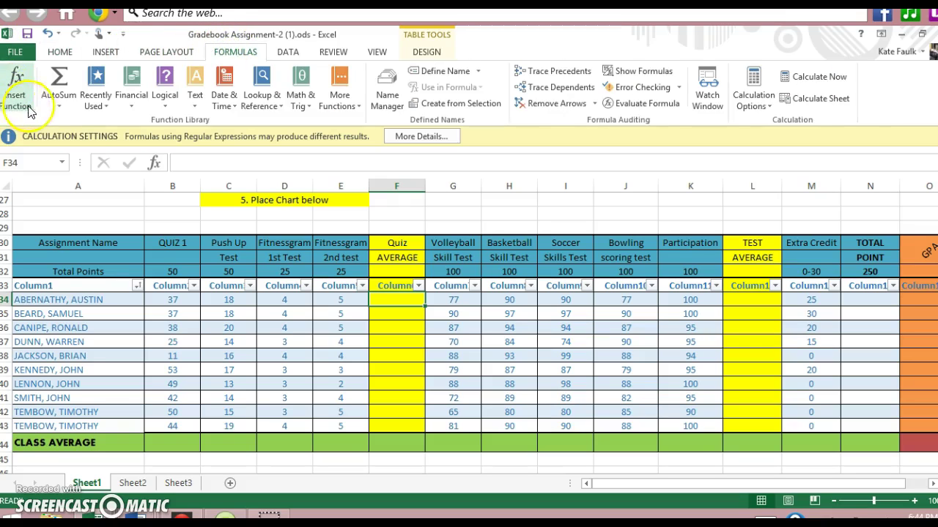
pyautogui.click(61, 106)
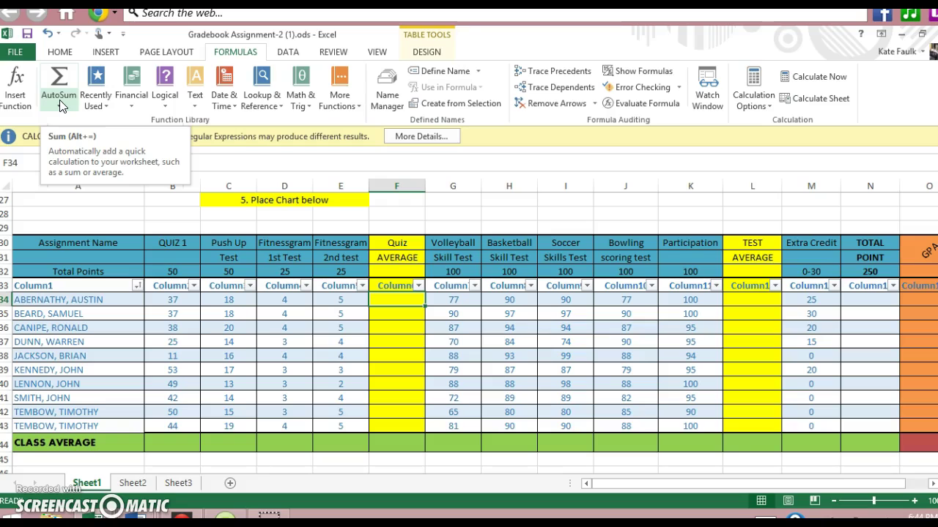
pyautogui.click(61, 106)
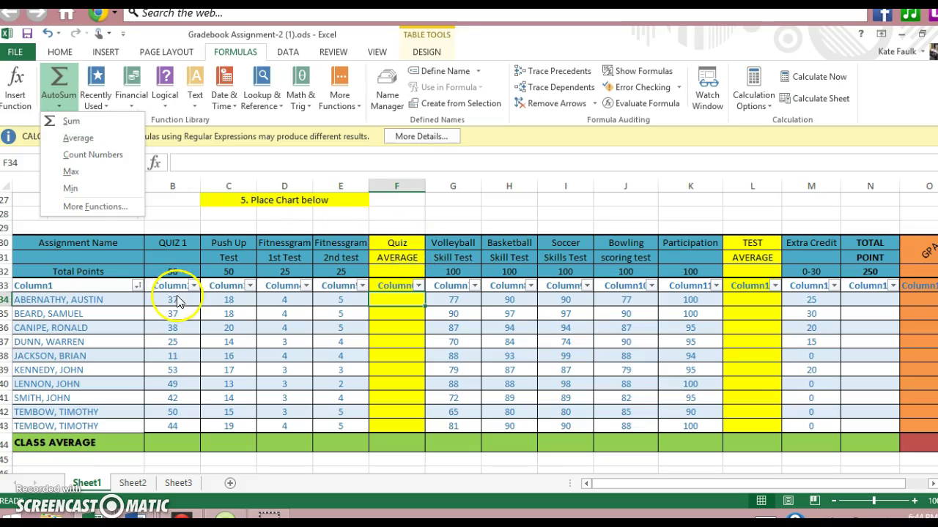
pyautogui.click(88, 139)
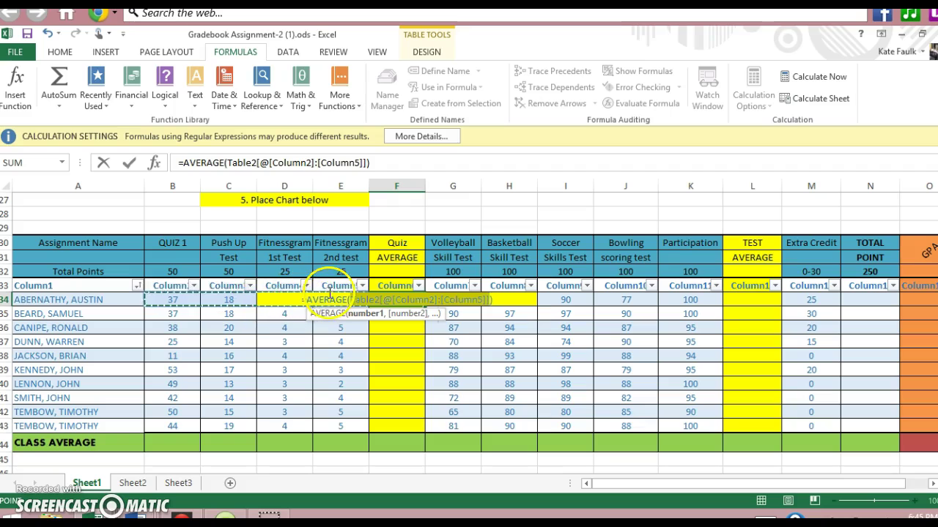
pyautogui.press('Return')
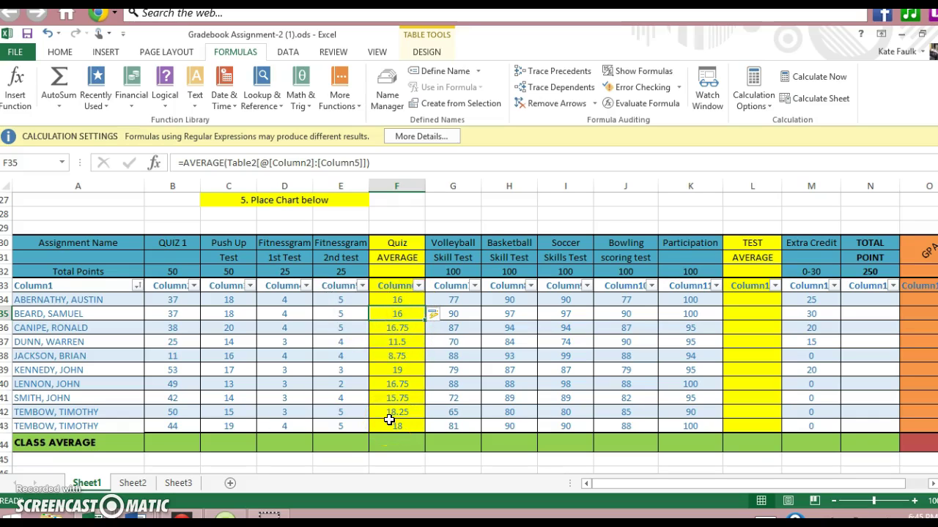
pyautogui.click(407, 299)
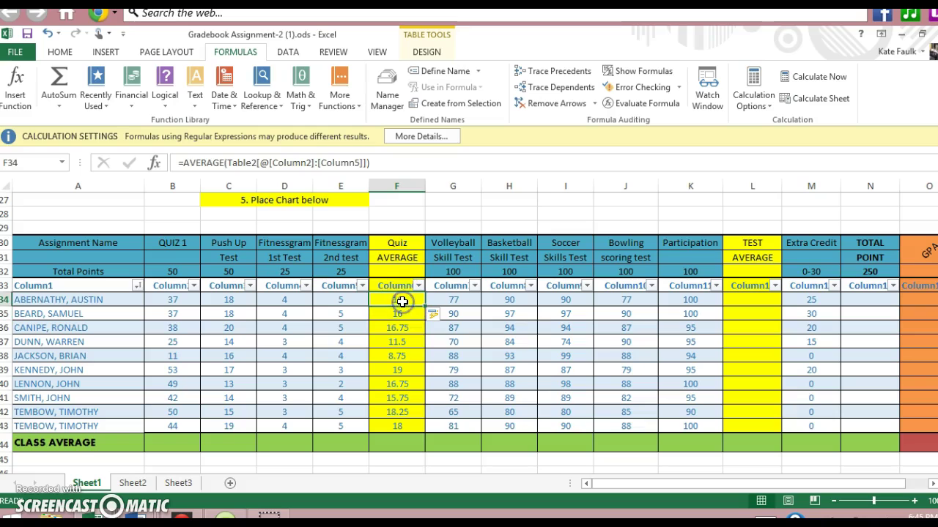
pyautogui.click(66, 102)
pyautogui.click(66, 102)
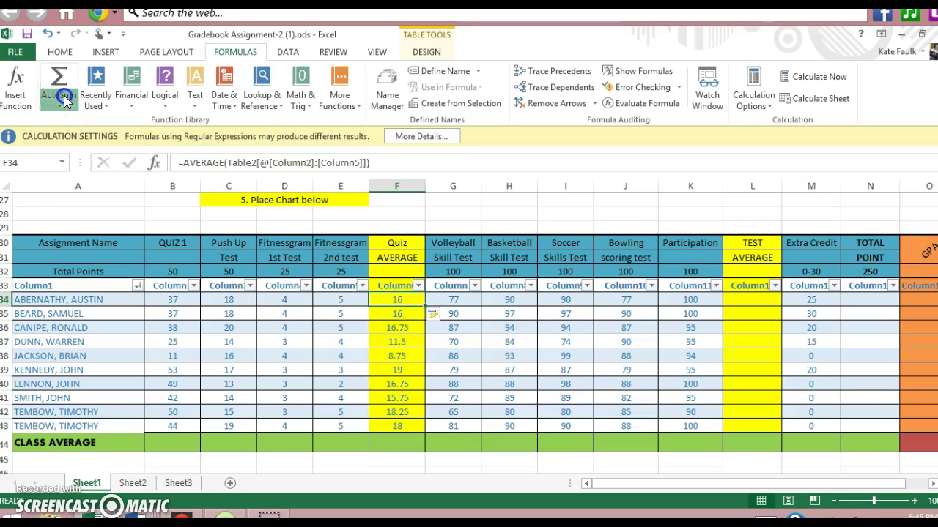
# - Fill the TEST AVERAGE column from L34 with an AVERAGE formula, changing its range to Column7 through Column11
pyautogui.click(747, 301)
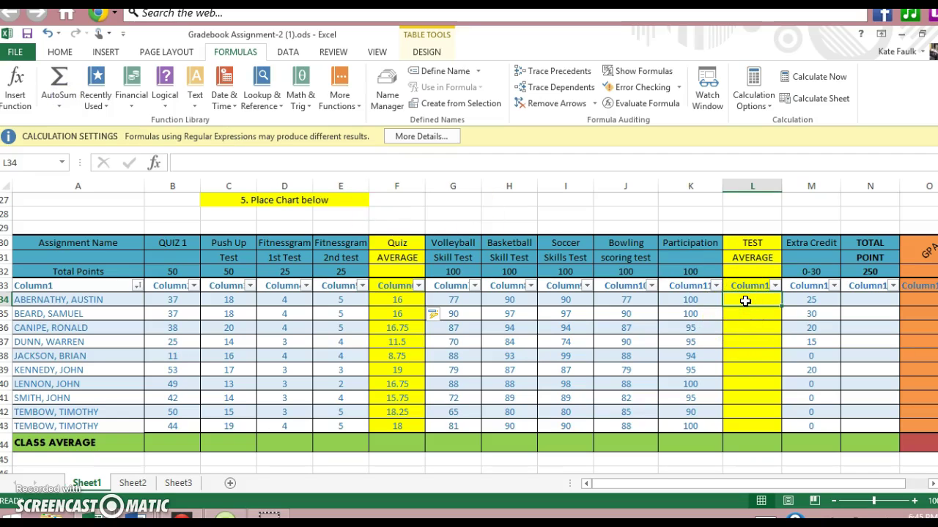
pyautogui.click(53, 103)
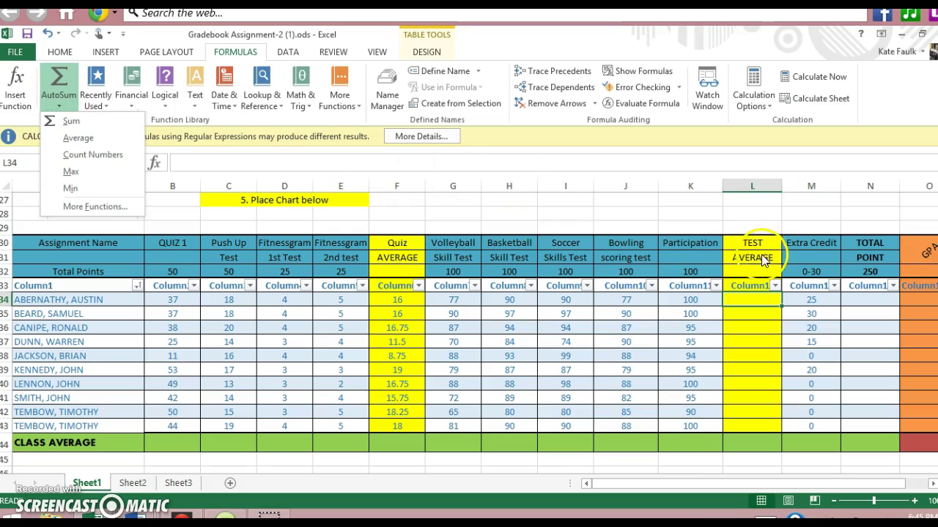
pyautogui.click(74, 137)
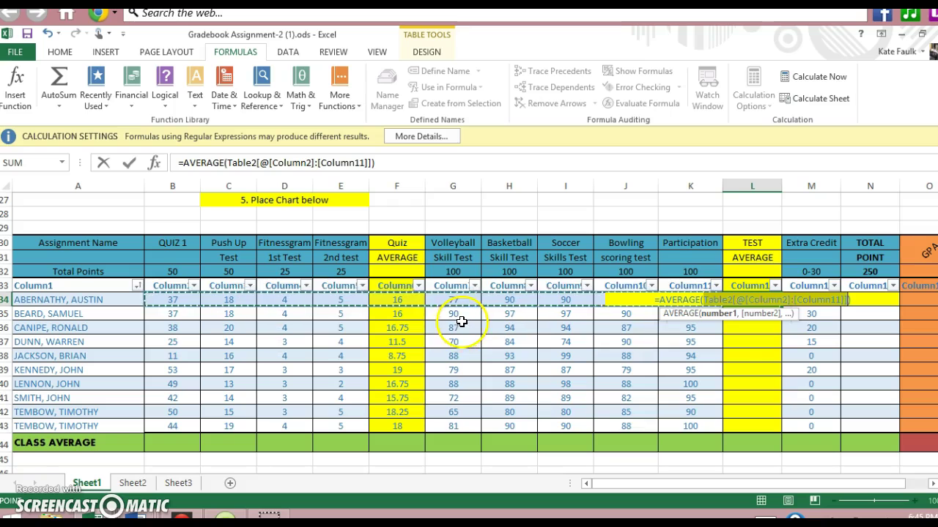
pyautogui.click(786, 300)
pyautogui.press('BackSpace')
pyautogui.write('7')
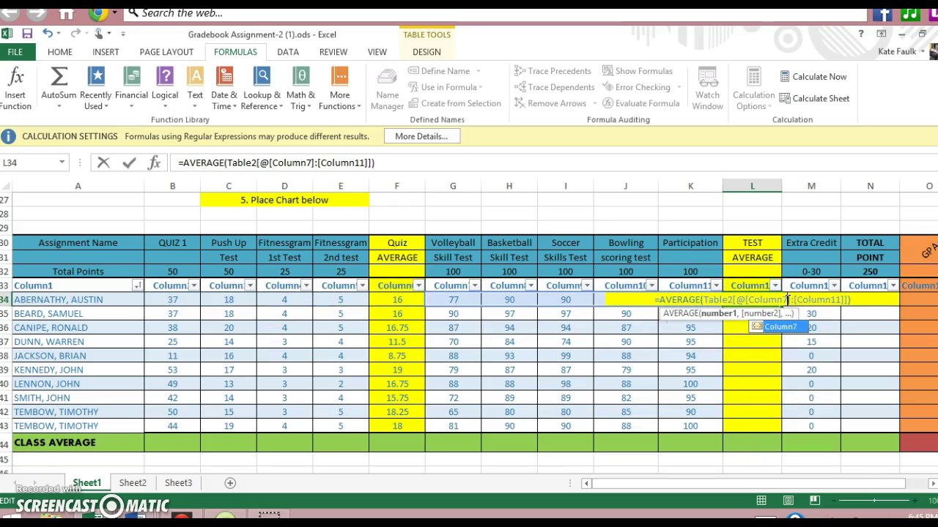
pyautogui.press('Return')
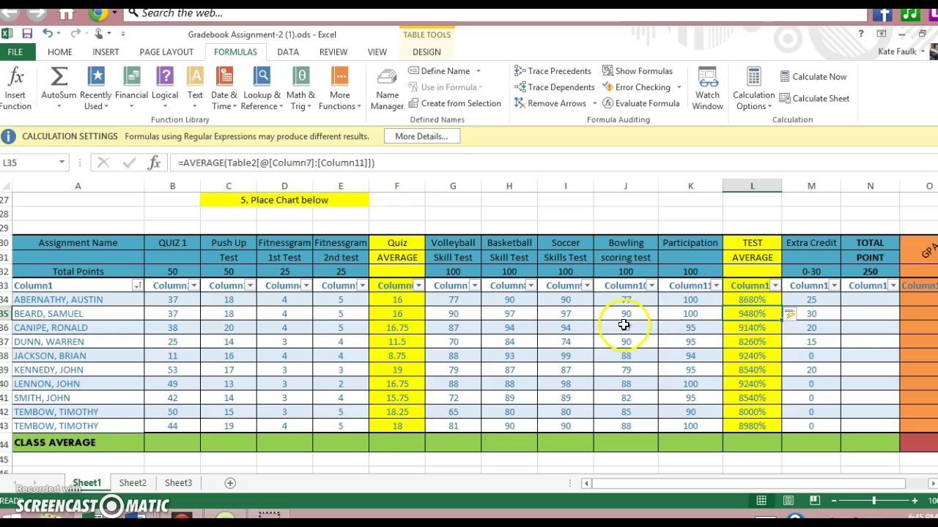
# - Fill the TOTAL POINT column from N34 with a SUM of B34, C34, D34, E34, G34, H34, I34, J34, K34 and M34
pyautogui.click(870, 300)
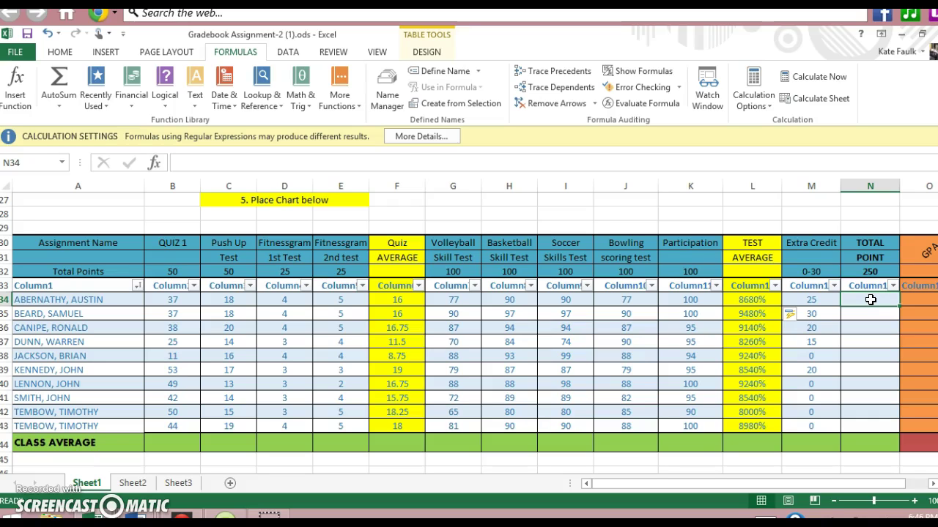
pyautogui.click(63, 98)
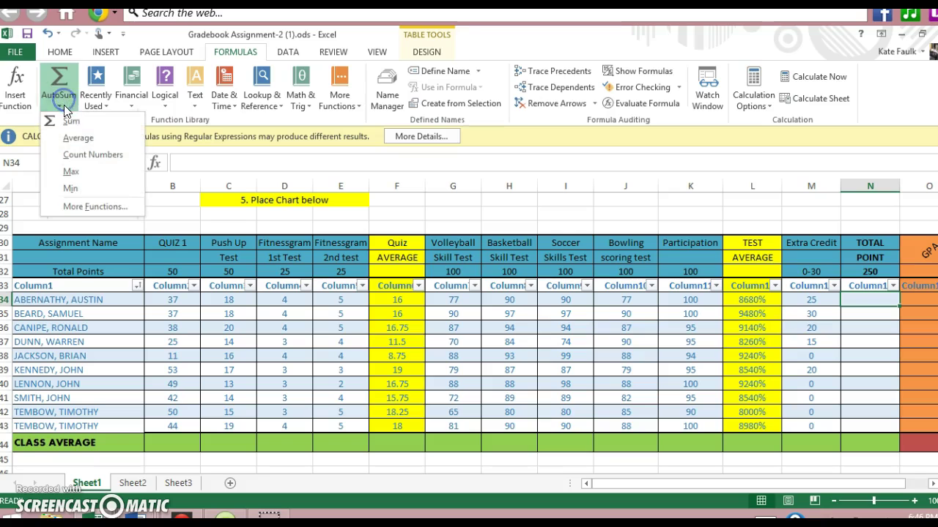
pyautogui.click(68, 123)
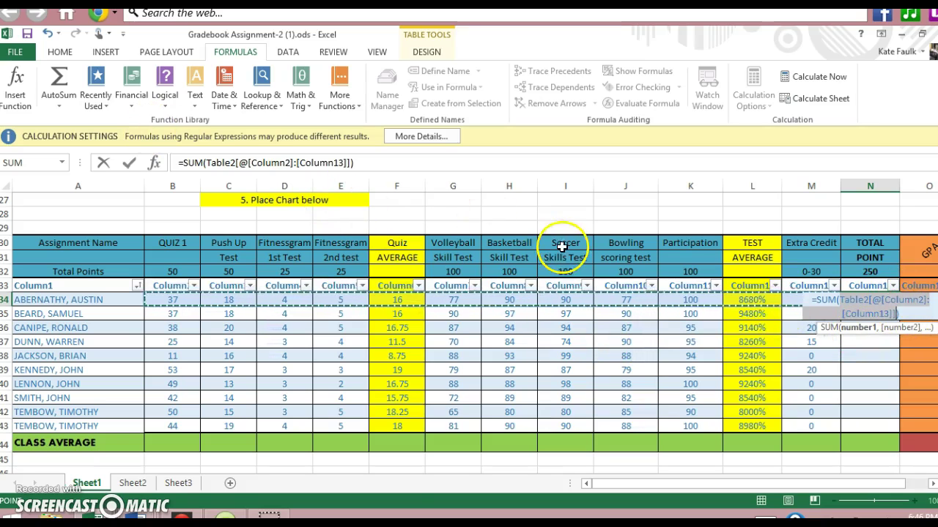
pyautogui.click(33, 487)
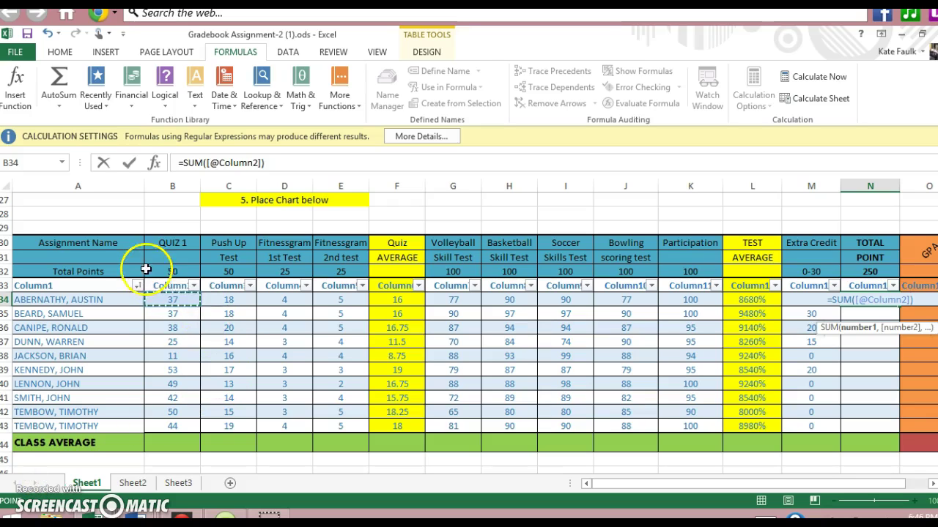
pyautogui.keyDown('ctrl'); pyautogui.click(219, 301); pyautogui.keyUp('ctrl')
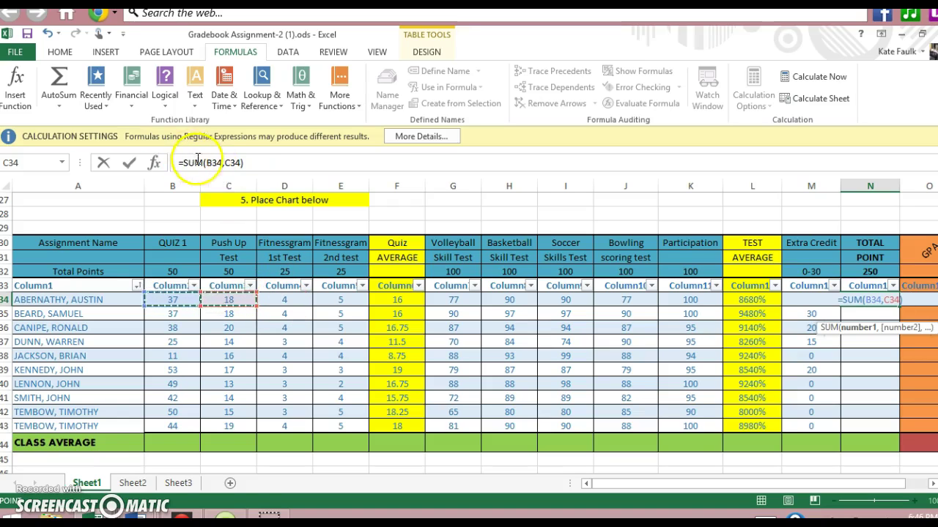
pyautogui.keyDown('ctrl'); pyautogui.click(280, 299); pyautogui.keyUp('ctrl')
pyautogui.keyDown('ctrl'); pyautogui.click(342, 300); pyautogui.keyUp('ctrl')
pyautogui.keyDown('ctrl'); pyautogui.click(445, 300); pyautogui.keyUp('ctrl')
pyautogui.keyDown('ctrl'); pyautogui.click(517, 302); pyautogui.keyUp('ctrl')
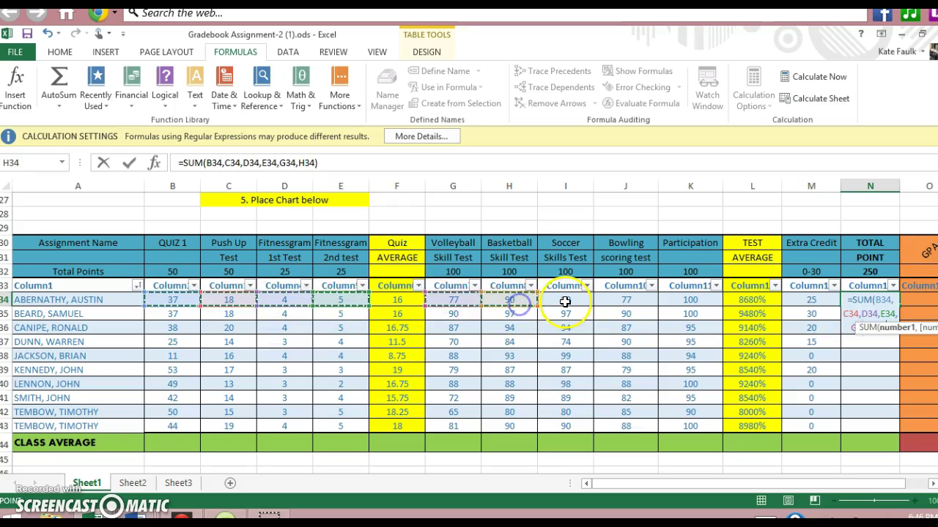
pyautogui.keyDown('ctrl'); pyautogui.click(564, 300); pyautogui.keyUp('ctrl')
pyautogui.keyDown('ctrl'); pyautogui.click(623, 302); pyautogui.keyUp('ctrl')
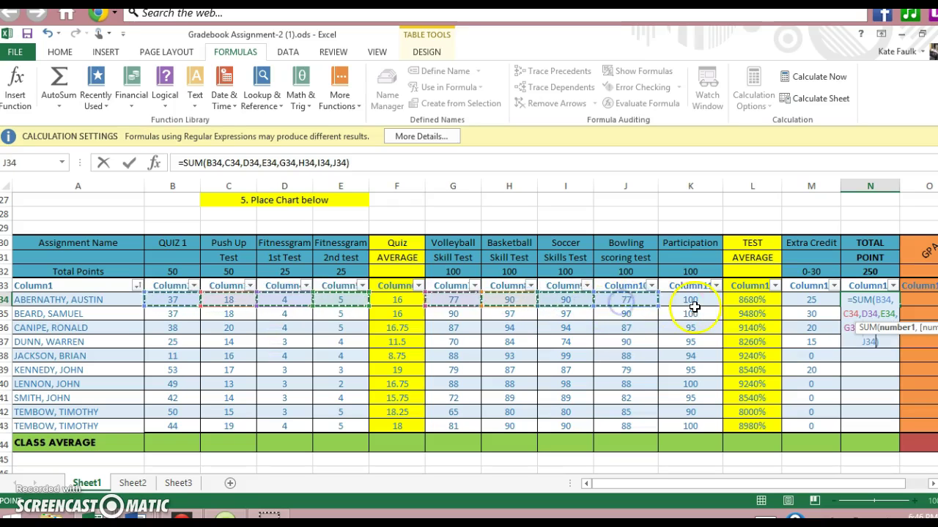
pyautogui.keyDown('ctrl'); pyautogui.click(692, 304); pyautogui.keyUp('ctrl')
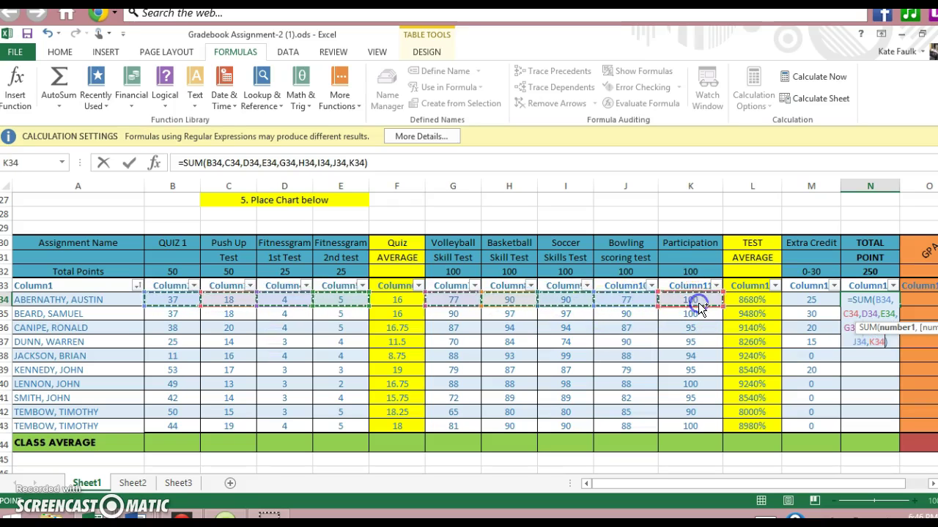
pyautogui.keyDown('ctrl'); pyautogui.click(814, 301); pyautogui.keyUp('ctrl')
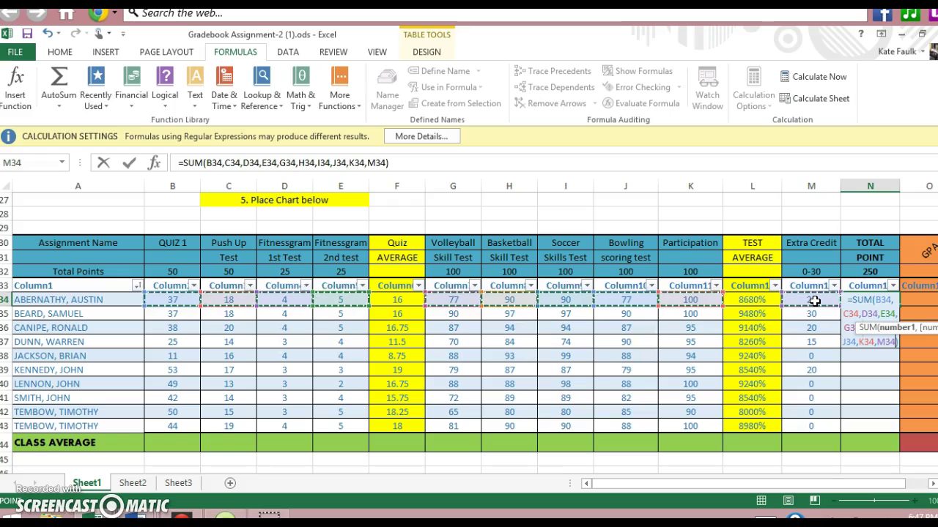
pyautogui.press('Return')
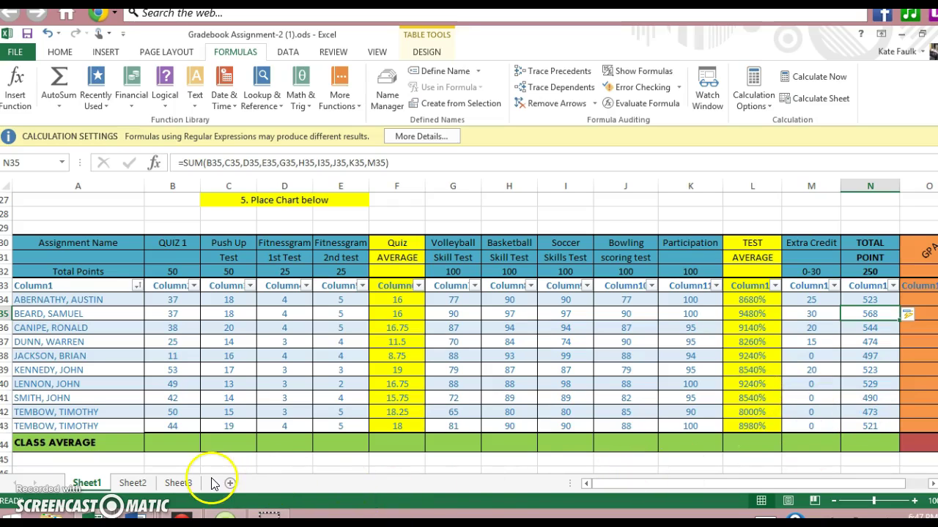
# - Set the maximum points under the TOTAL POINT heading in N32 to 650
pyautogui.moveTo(775, 485); pyautogui.dragTo(791, 486)
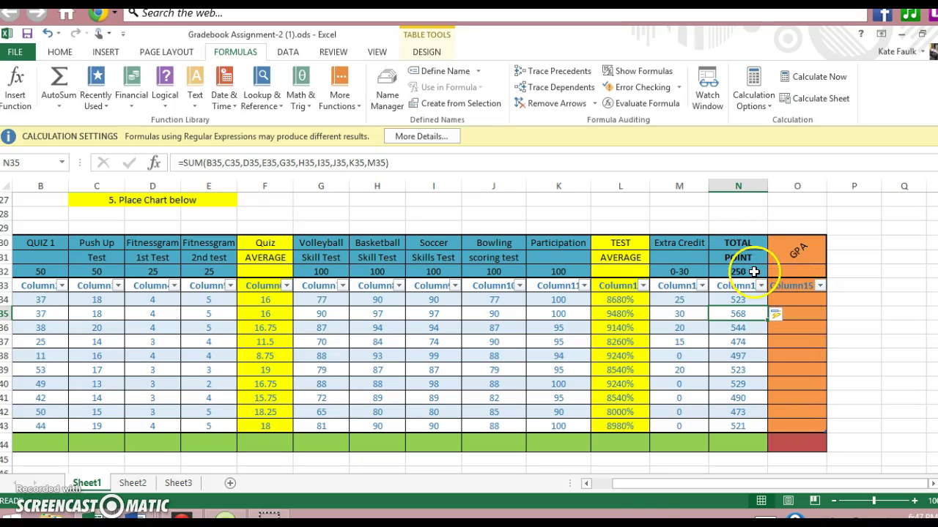
pyautogui.moveTo(654, 485); pyautogui.dragTo(638, 486)
pyautogui.click(882, 273)
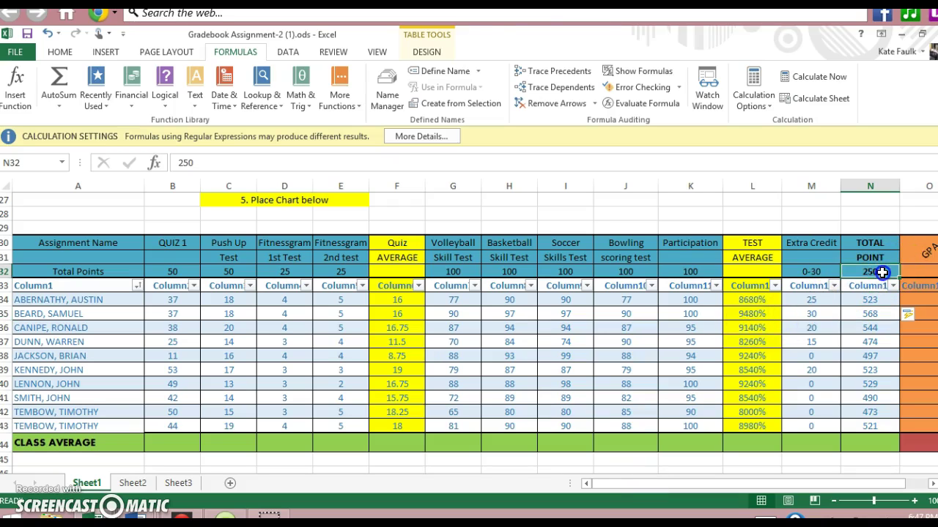
pyautogui.doubleClick(881, 272)
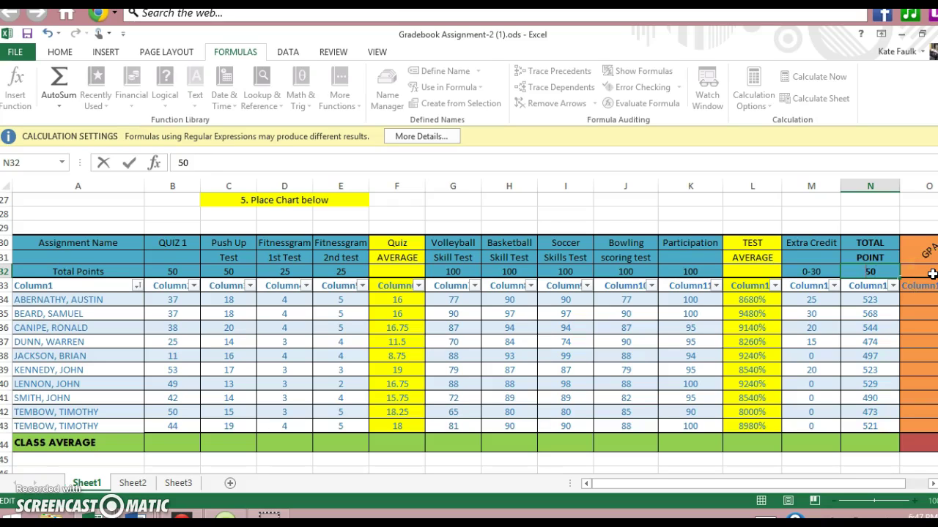
pyautogui.click(917, 299)
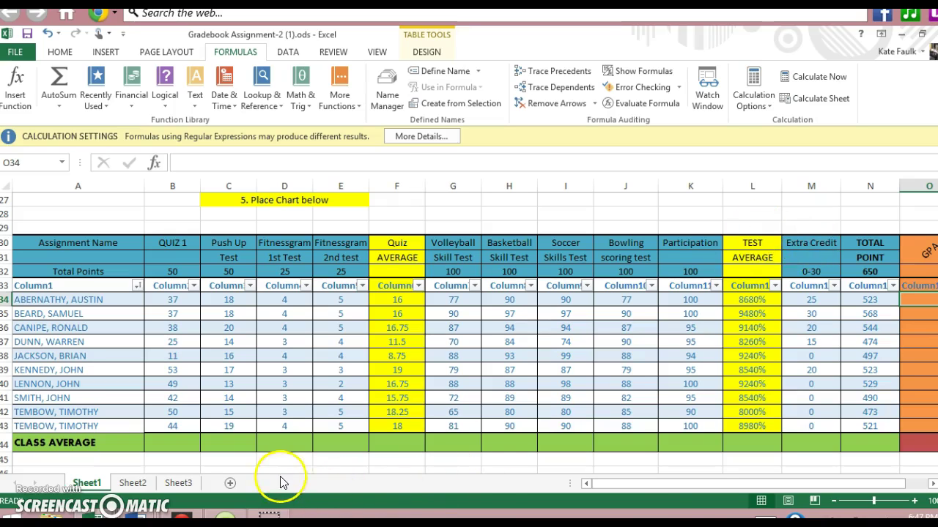
# - Fill the GPA column from O34 with the formula =N34/650, dividing each student's total points by the maximum
pyautogui.moveTo(700, 483); pyautogui.dragTo(746, 484)
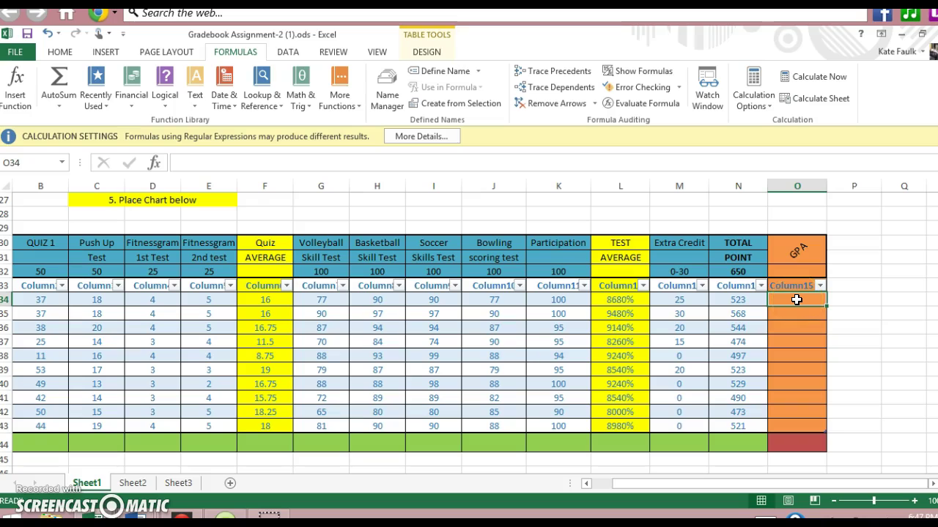
pyautogui.click(752, 300)
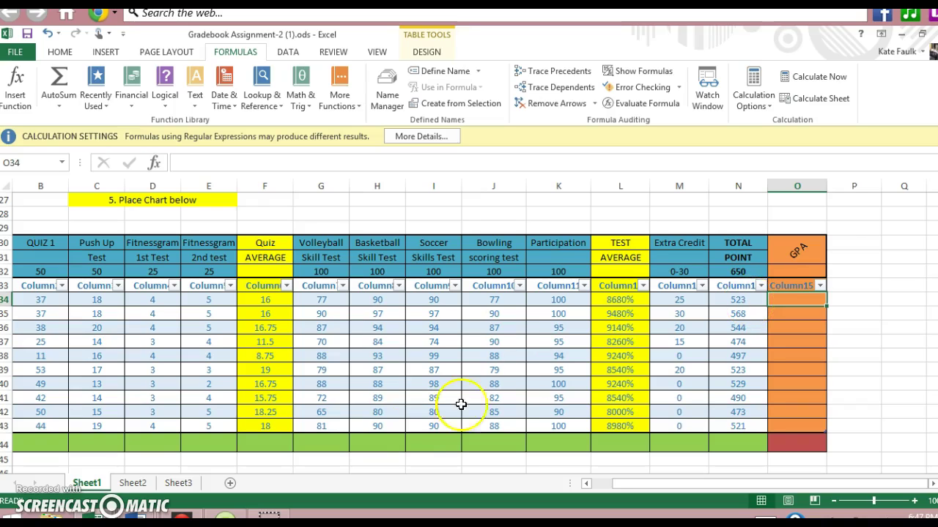
pyautogui.press('F2')
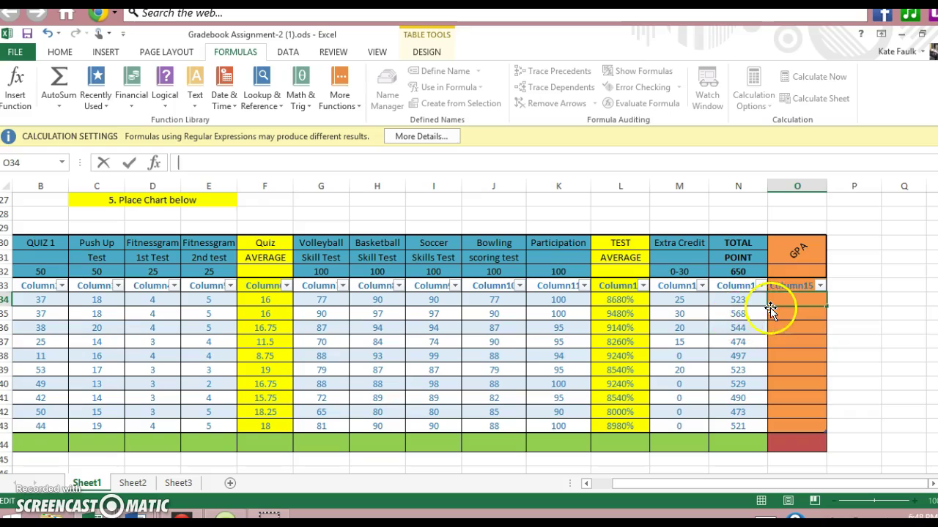
pyautogui.click(743, 301)
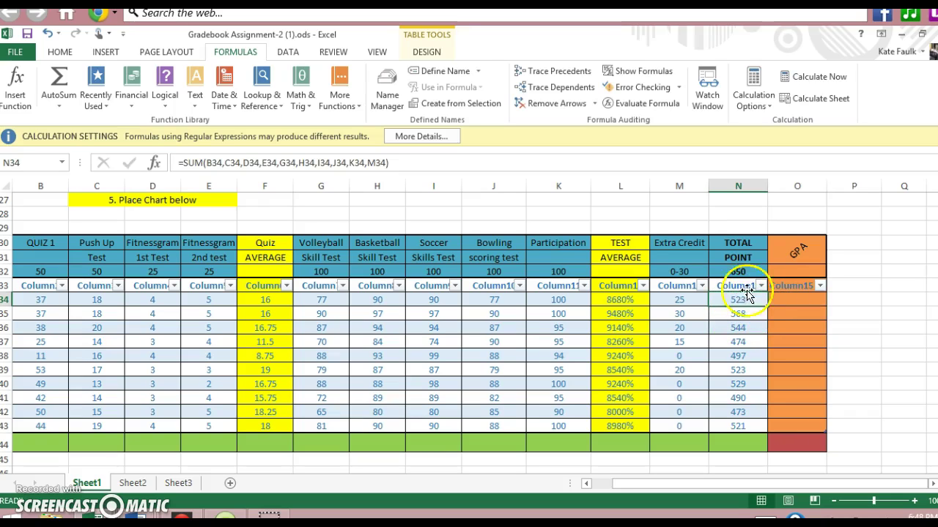
pyautogui.click(741, 271)
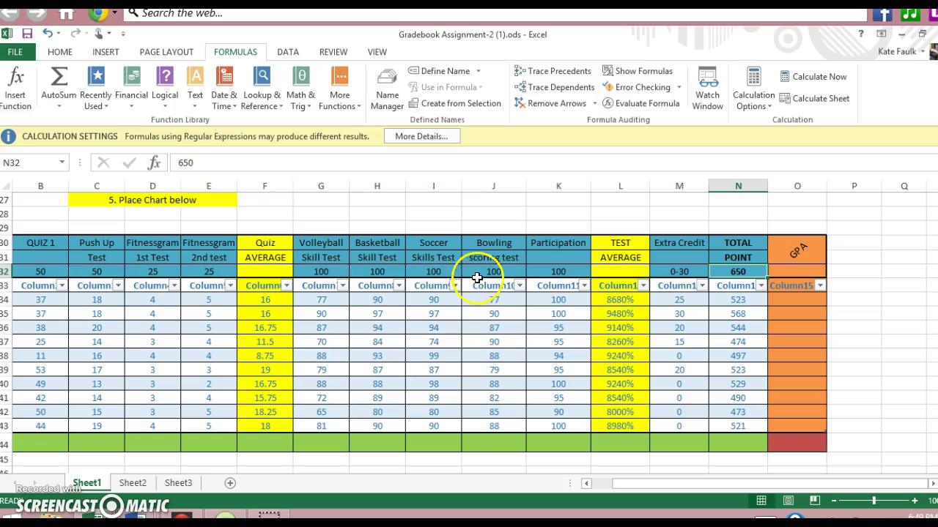
pyautogui.click(804, 298)
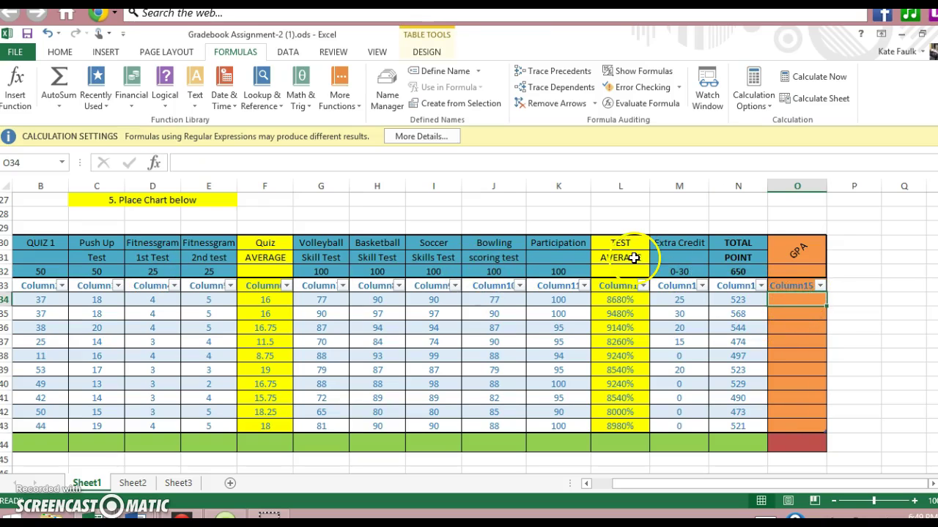
pyautogui.click(215, 161)
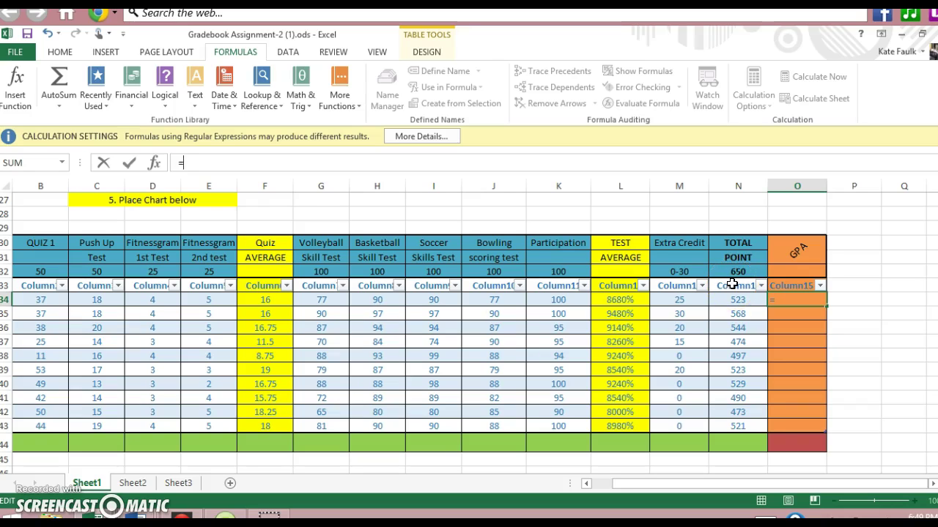
pyautogui.write('N34/650')
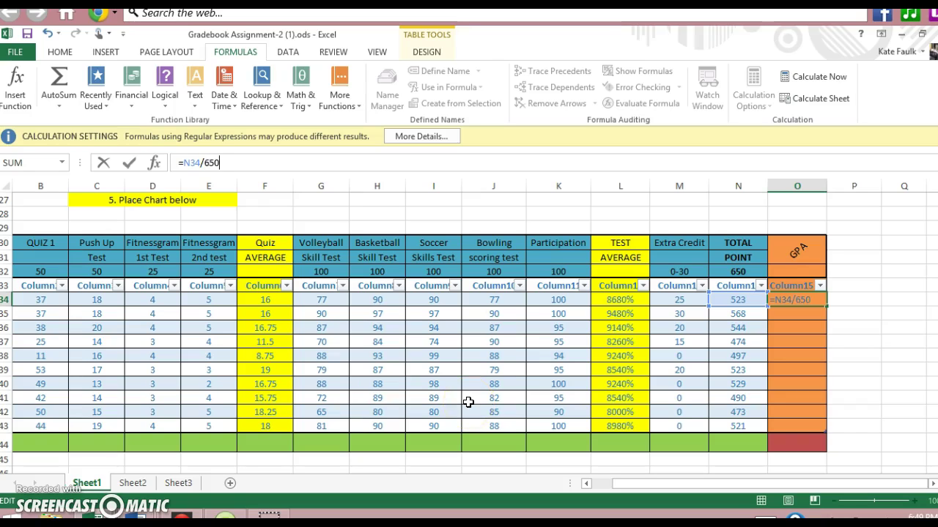
pyautogui.press('Return')
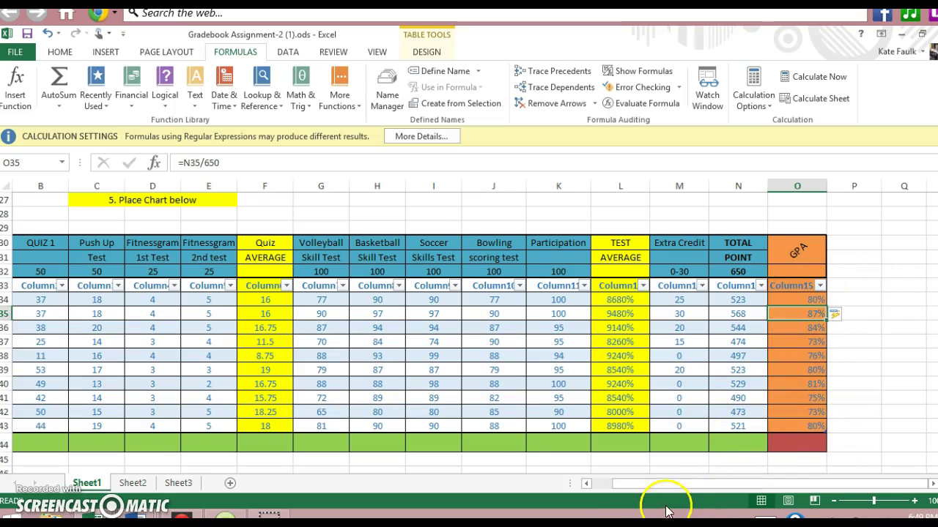
pyautogui.moveTo(674, 490); pyautogui.dragTo(554, 484)
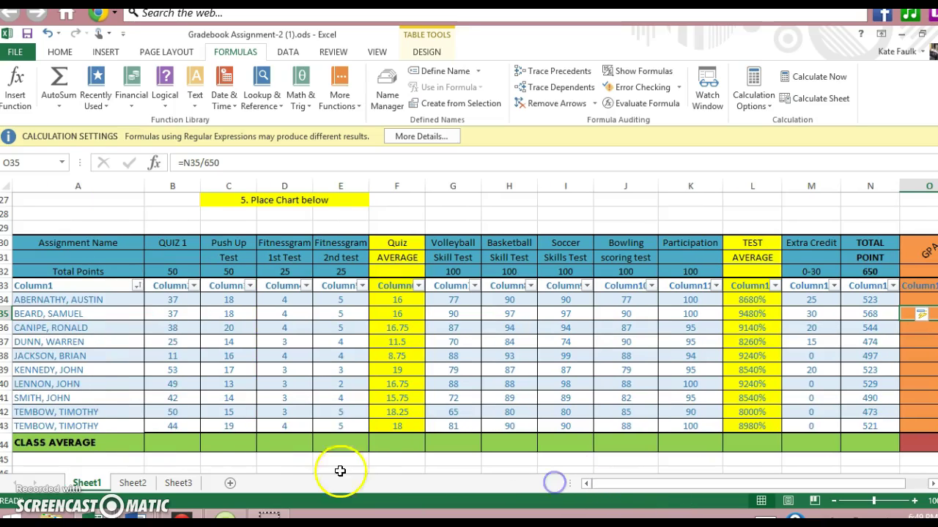
pyautogui.click(169, 444)
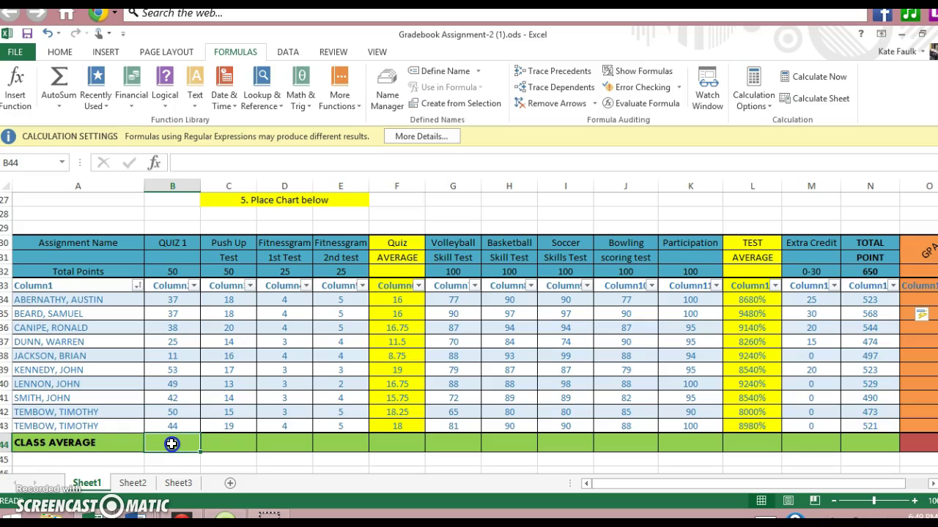
pyautogui.moveTo(188, 443); pyautogui.dragTo(325, 446)
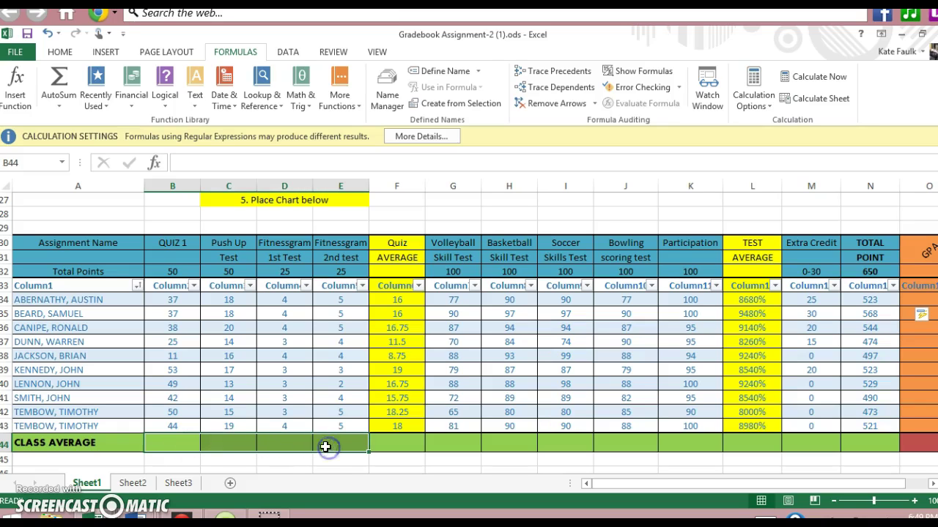
pyautogui.click(234, 443)
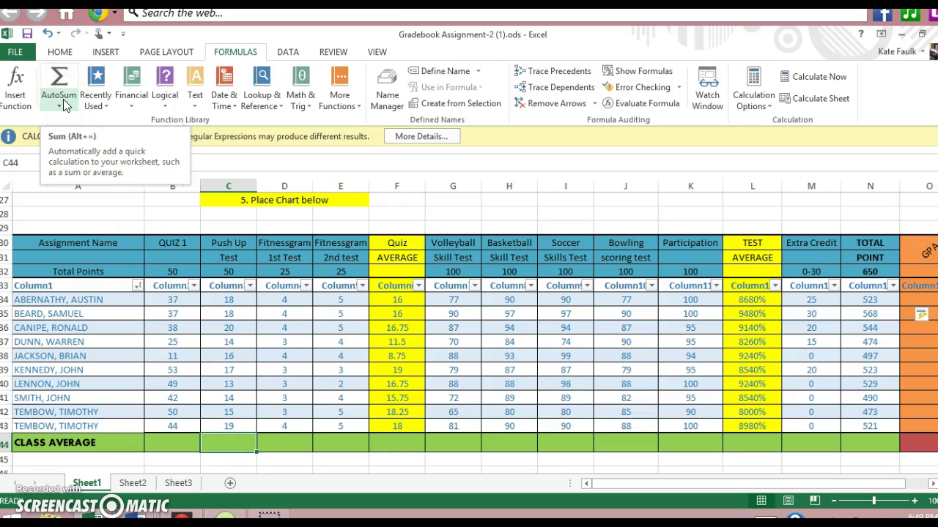
pyautogui.moveTo(178, 440); pyautogui.dragTo(331, 449)
pyautogui.click(207, 198)
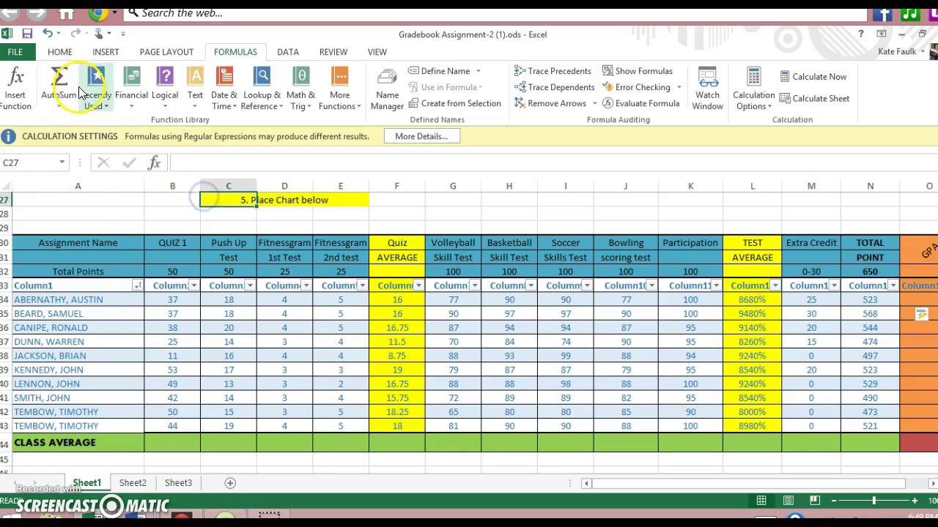
pyautogui.click(59, 103)
pyautogui.click(76, 139)
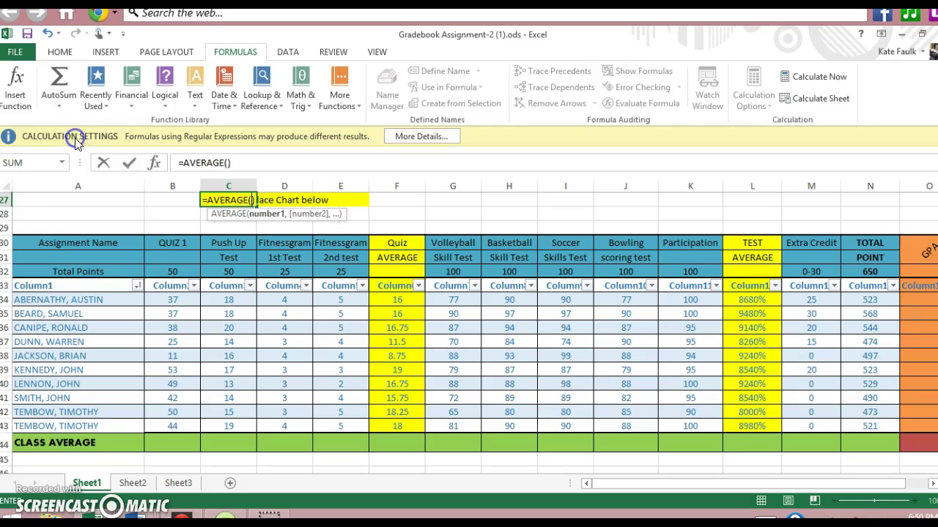
pyautogui.click(79, 200)
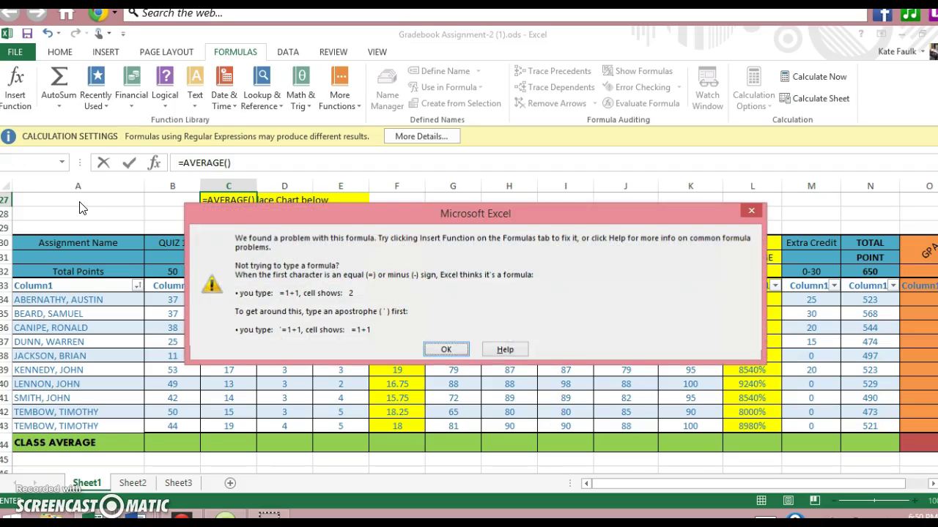
pyautogui.click(444, 349)
pyautogui.press('Escape')
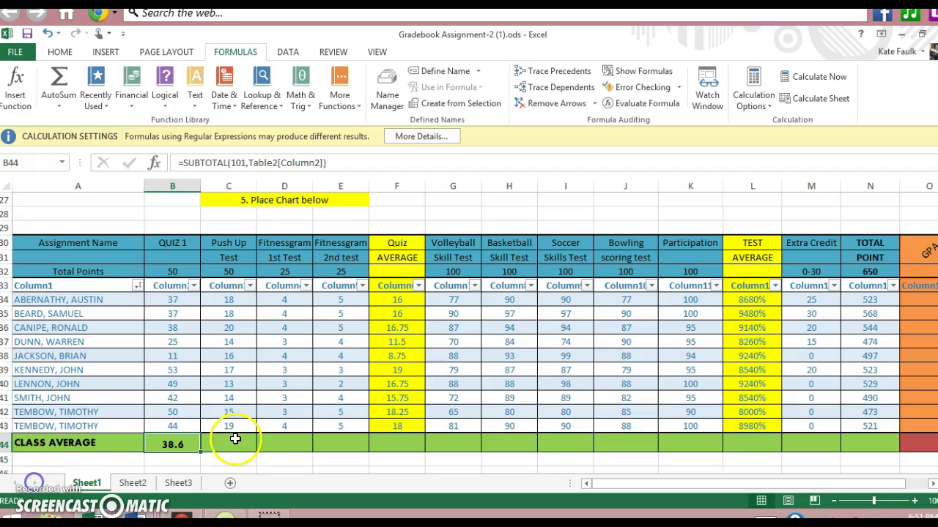
# - Calculate the class average of the Push Up Test scores in C44
pyautogui.click(235, 441)
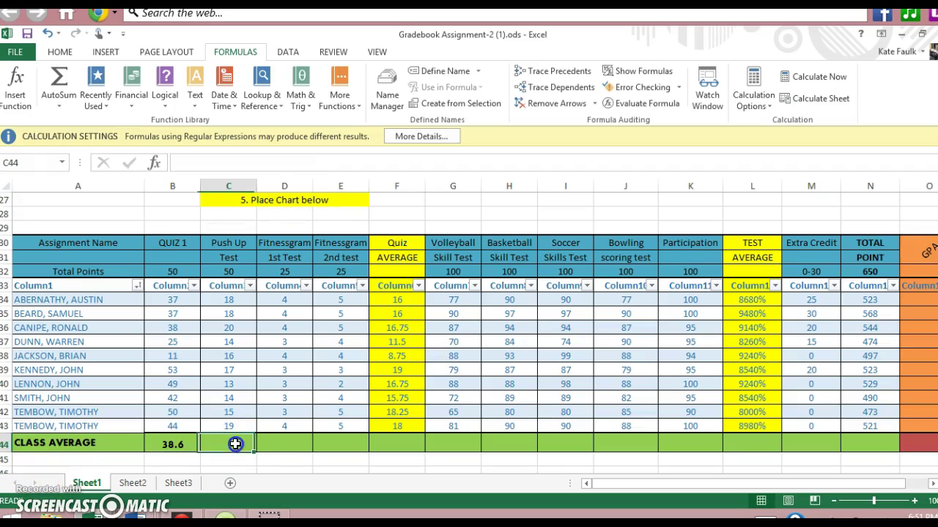
pyautogui.click(59, 104)
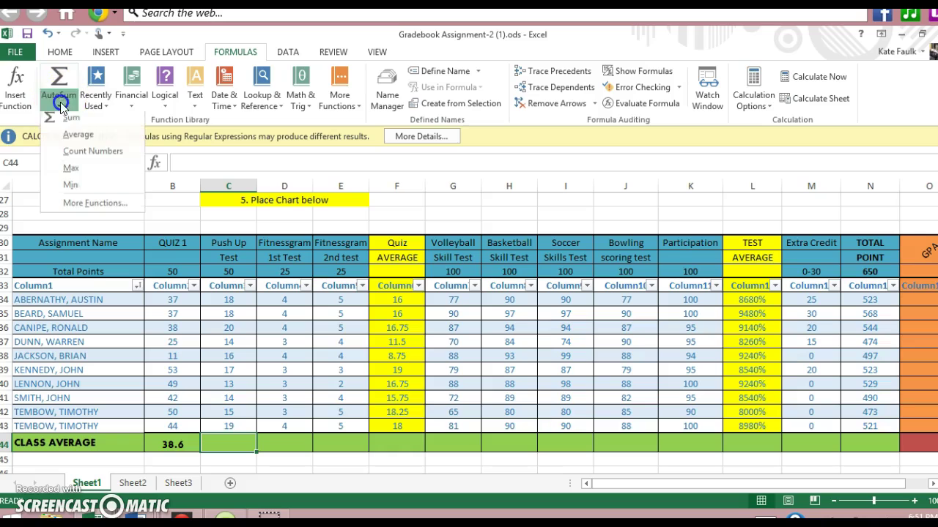
pyautogui.click(74, 144)
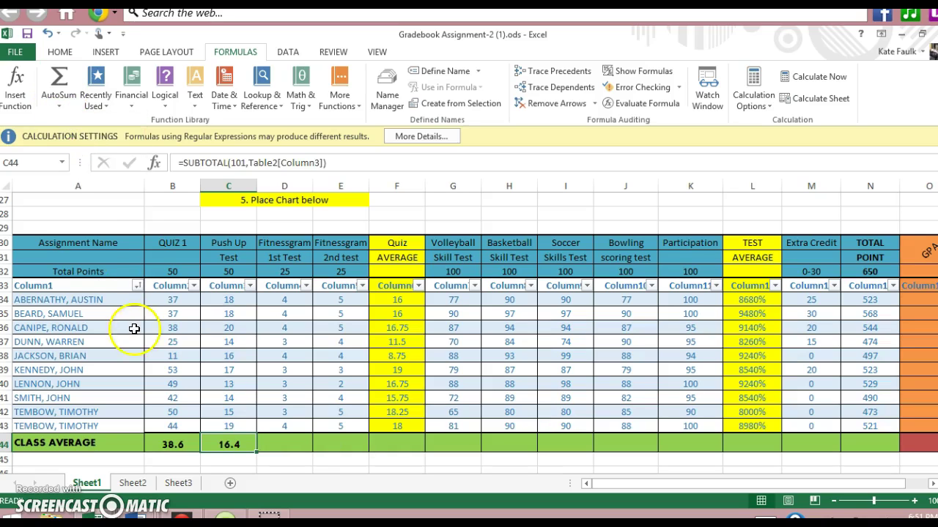
# - Calculate the class averages of the Fitnessgram 1st Test in D44 and the Fitnessgram 2nd test in E44
pyautogui.click(294, 443)
pyautogui.doubleClick(300, 443)
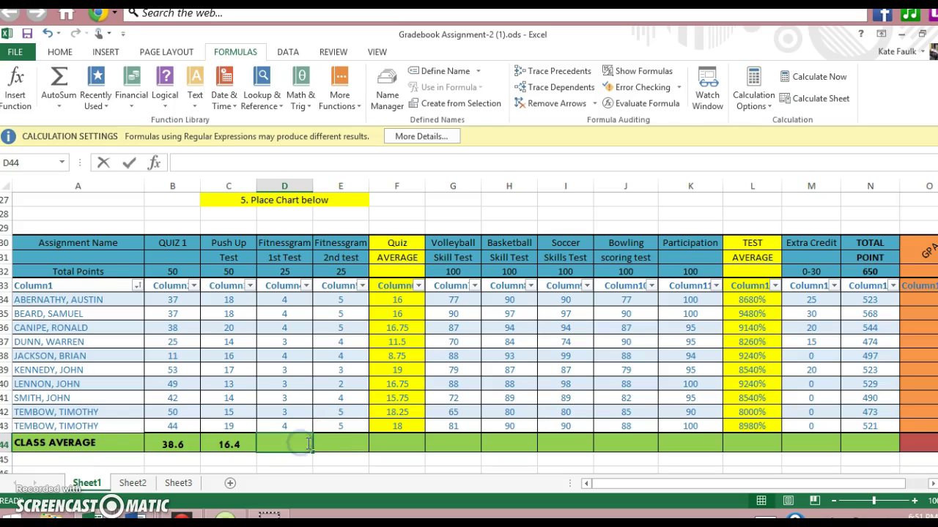
pyautogui.click(53, 86)
pyautogui.click(57, 105)
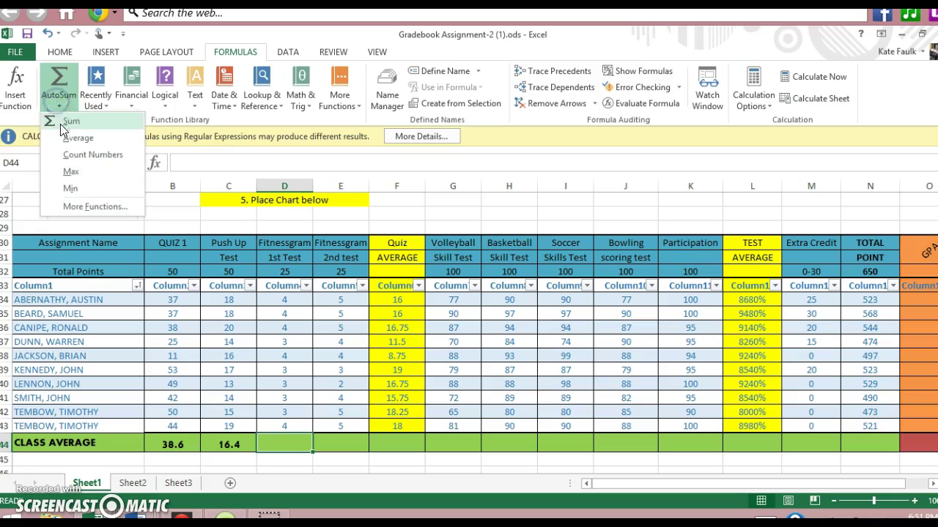
pyautogui.click(57, 137)
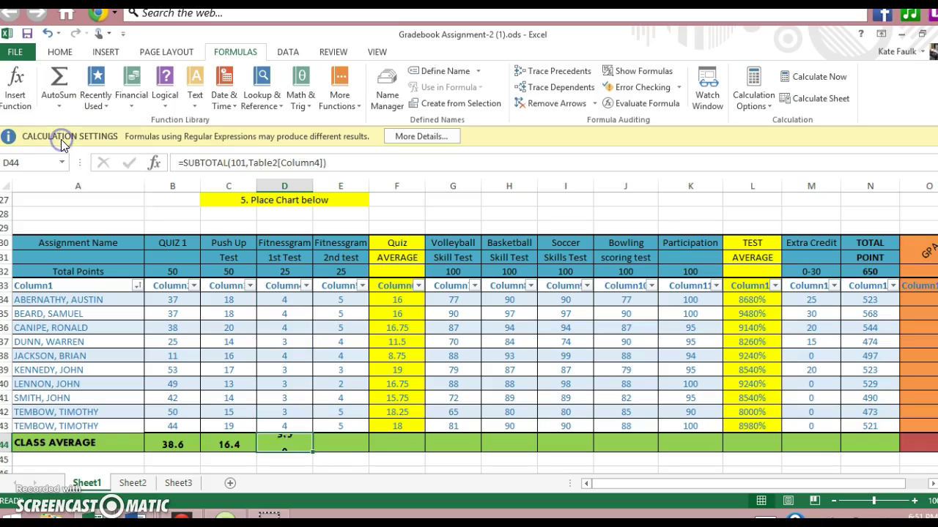
pyautogui.click(356, 443)
pyautogui.click(52, 99)
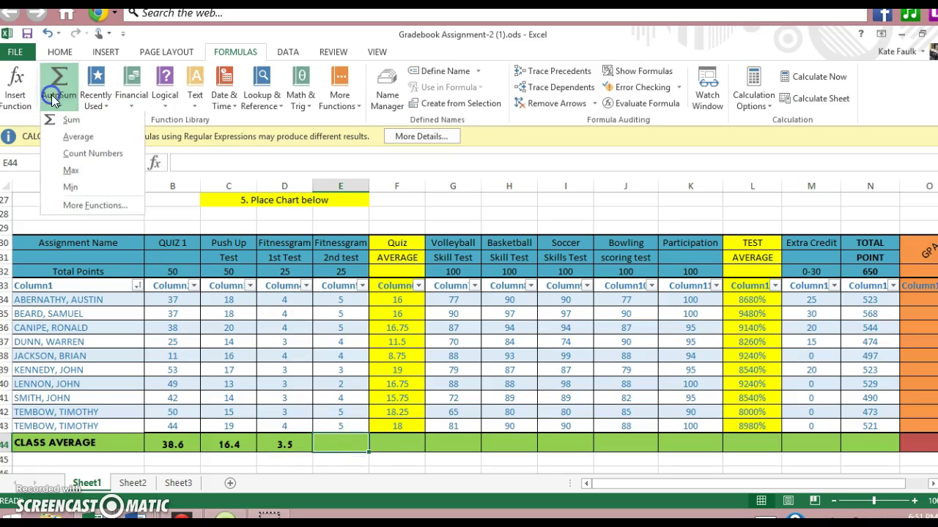
pyautogui.click(63, 136)
# - Calculate the class average of the Quiz AVERAGE column in F44
pyautogui.click(403, 448)
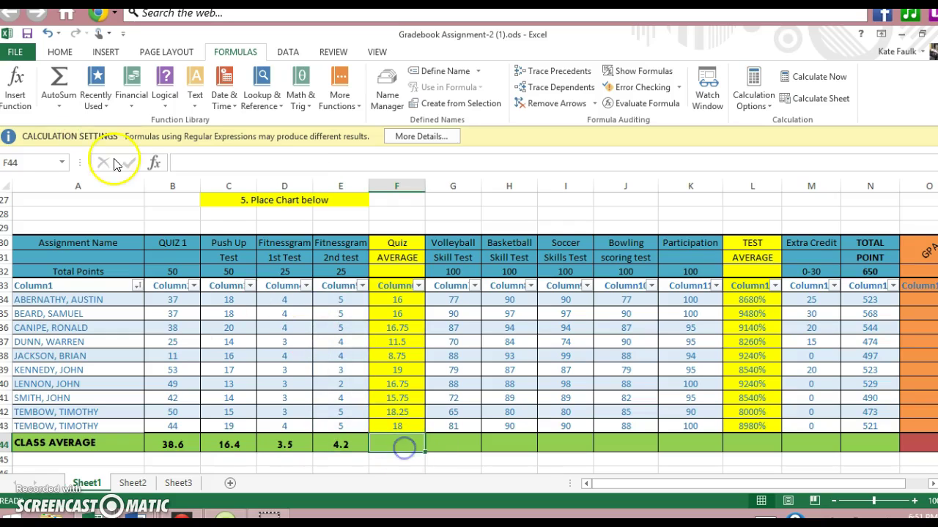
pyautogui.click(57, 100)
pyautogui.click(73, 138)
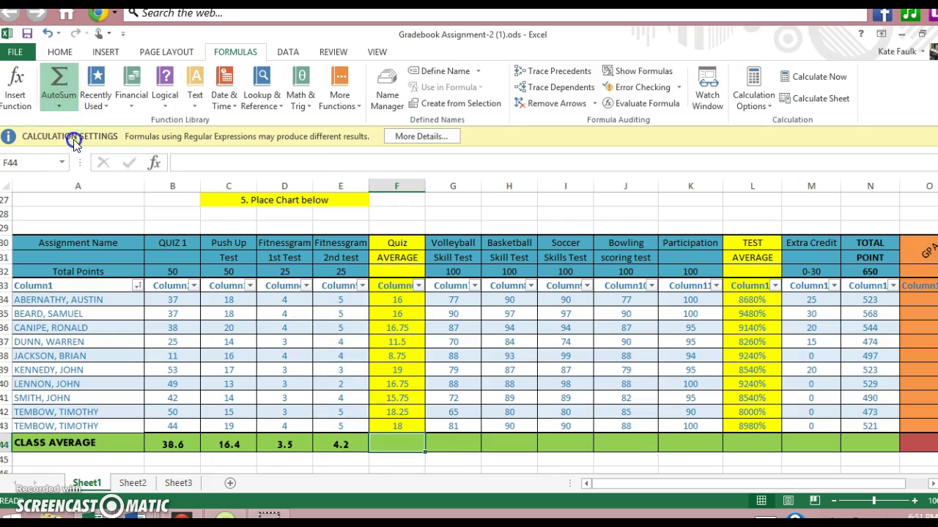
# - Calculate the class averages of the Volleyball Skill Test in G44 and the Basketball Skill Test in H44
pyautogui.click(462, 447)
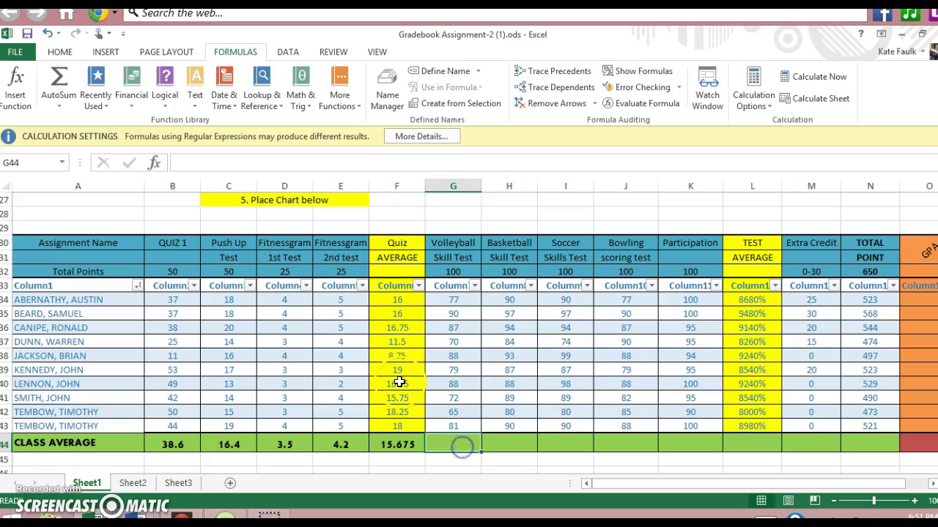
pyautogui.click(65, 102)
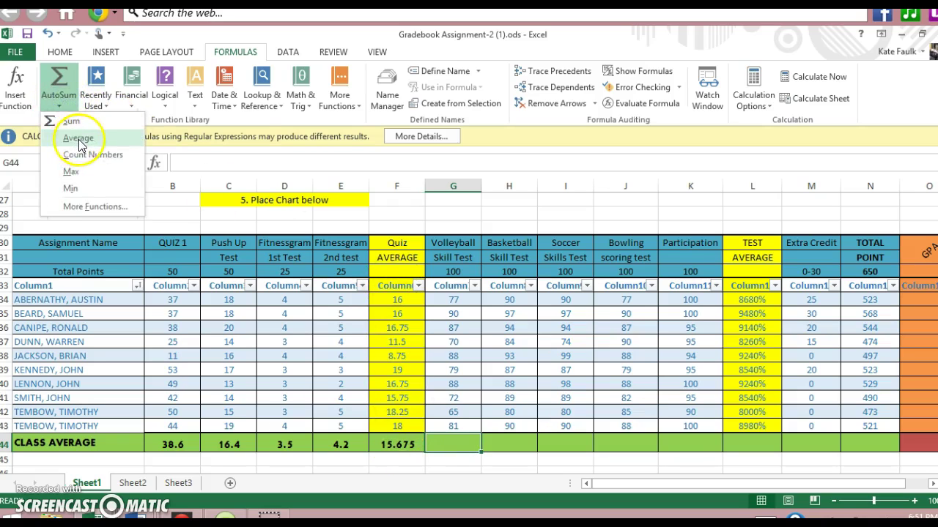
pyautogui.click(77, 138)
pyautogui.click(510, 443)
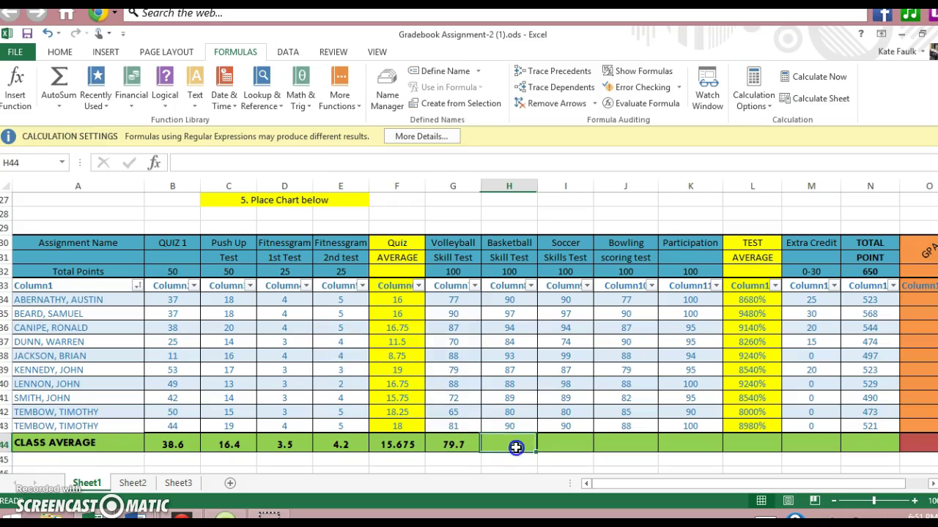
pyautogui.click(55, 96)
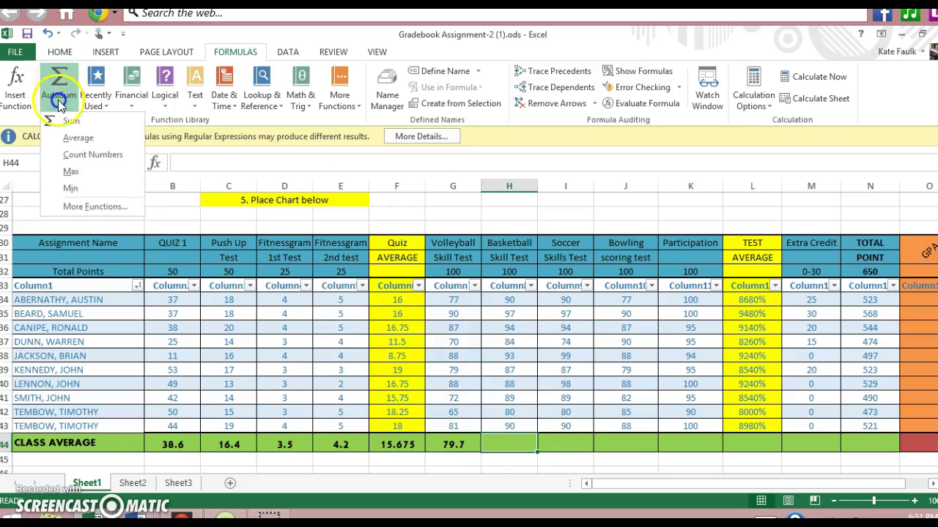
pyautogui.click(73, 137)
# - Calculate the class averages of the Soccer Skills Test in I44 and the Bowling scoring test in J44
pyautogui.click(565, 442)
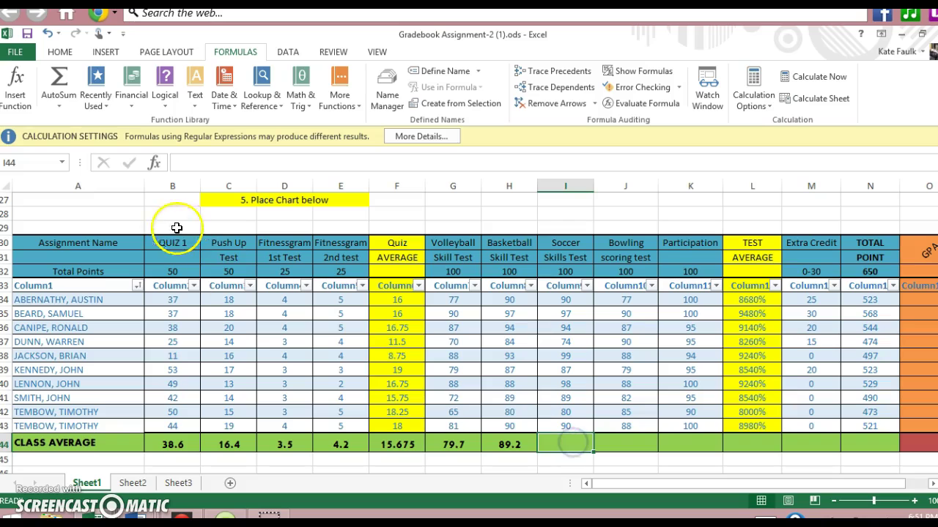
pyautogui.click(56, 98)
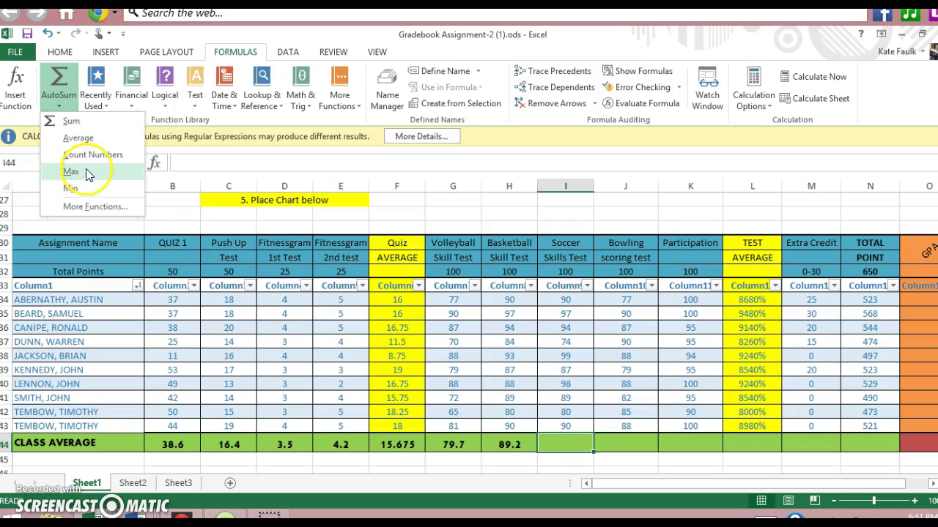
pyautogui.click(99, 140)
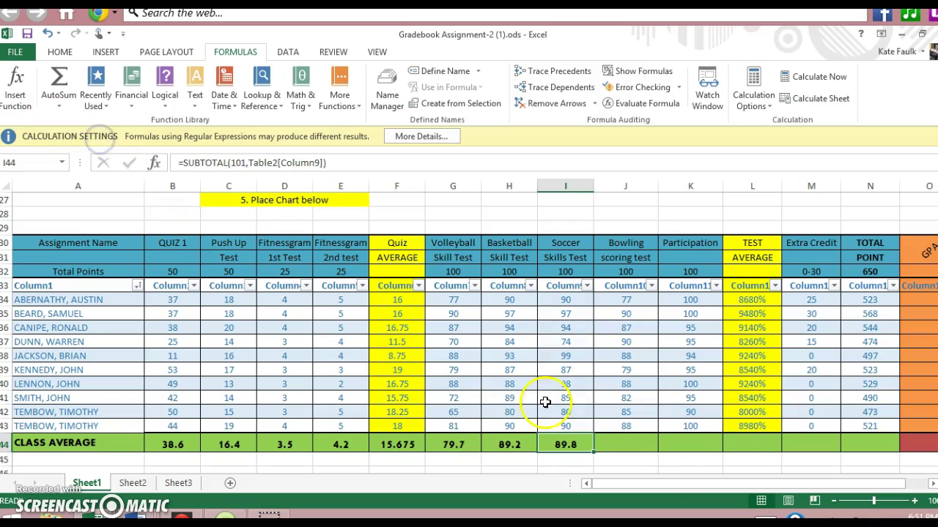
pyautogui.click(640, 450)
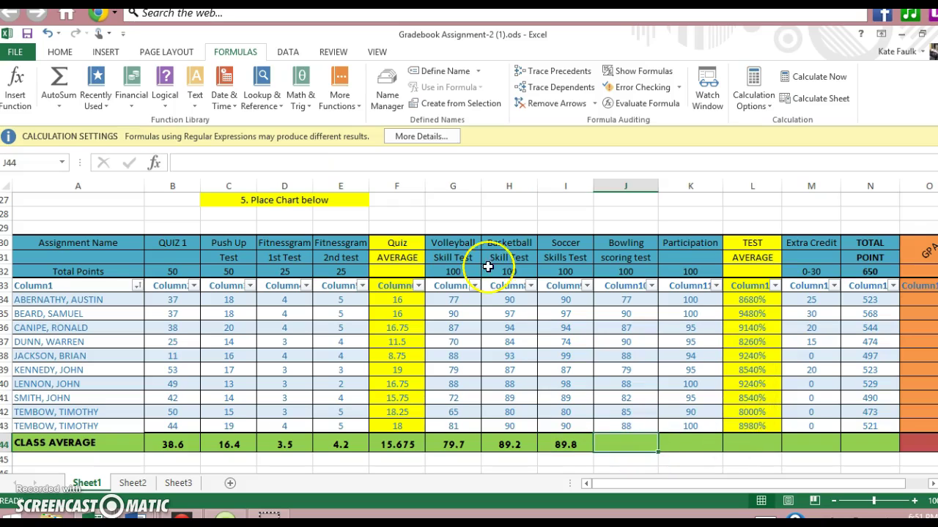
pyautogui.click(58, 105)
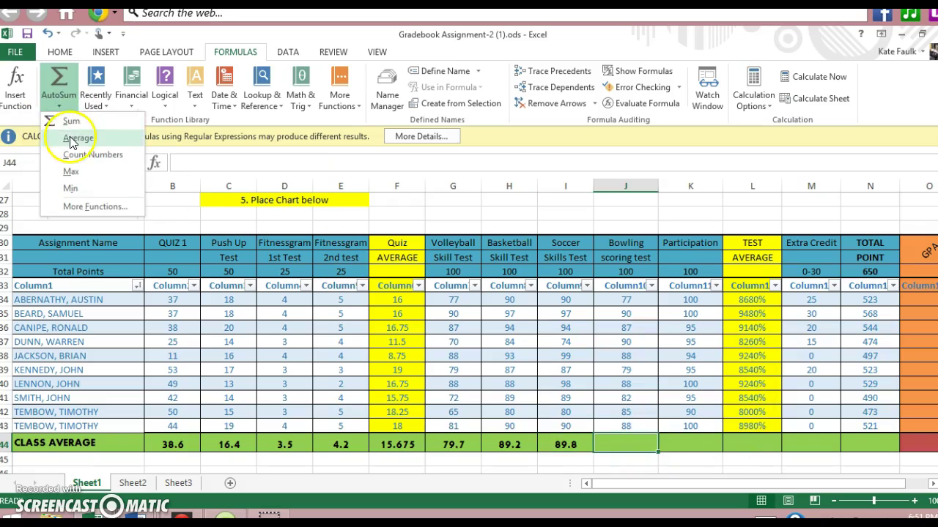
pyautogui.click(71, 139)
# - Calculate the class averages of the Participation scores in K44 and the TEST AVERAGE column in L44
pyautogui.click(688, 443)
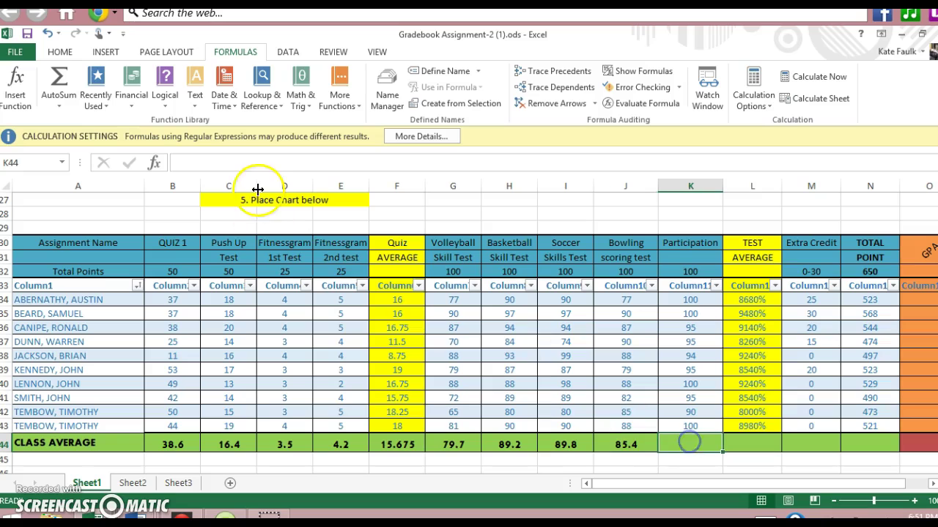
pyautogui.click(59, 105)
pyautogui.click(71, 139)
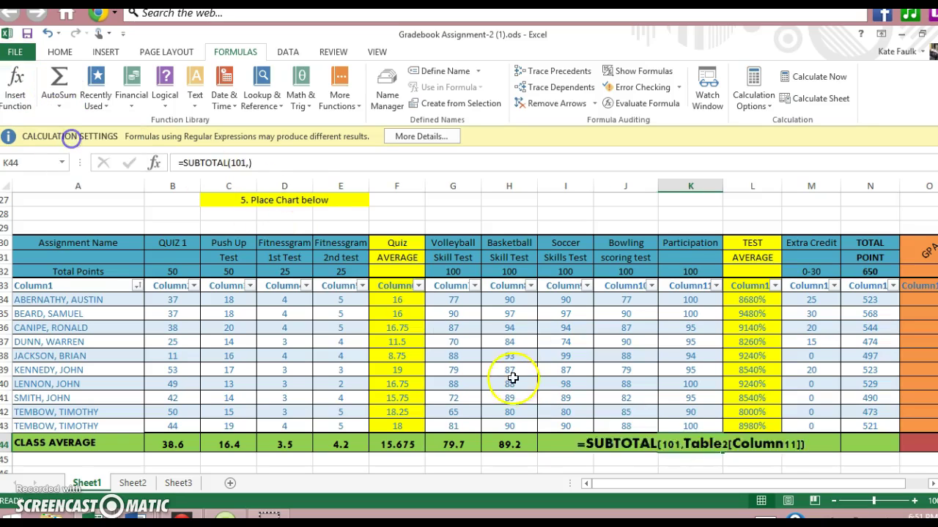
pyautogui.click(764, 441)
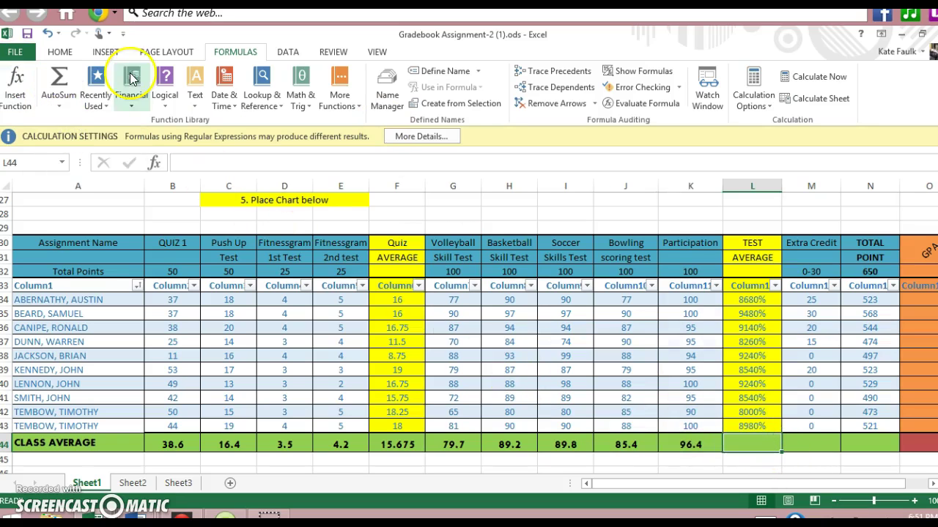
pyautogui.click(58, 105)
pyautogui.click(71, 139)
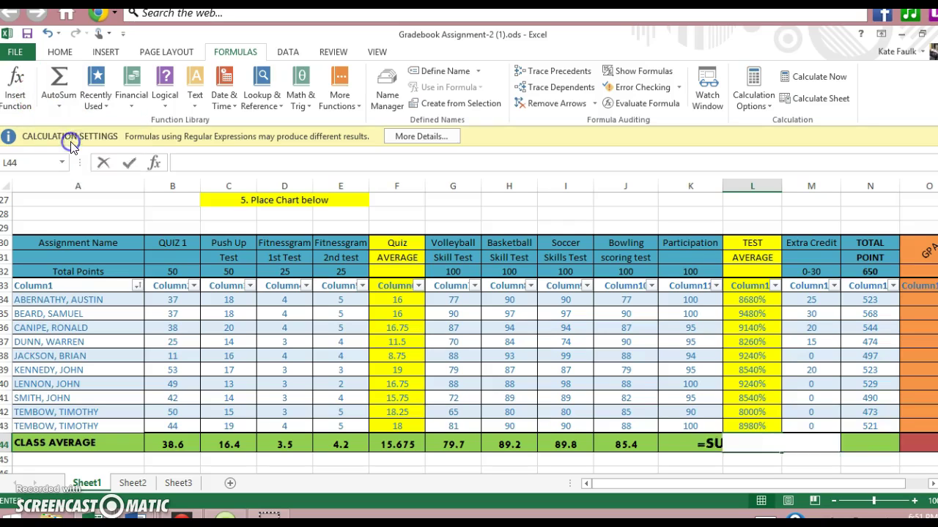
# - Calculate the class average of the GPA column in O44
pyautogui.click(921, 440)
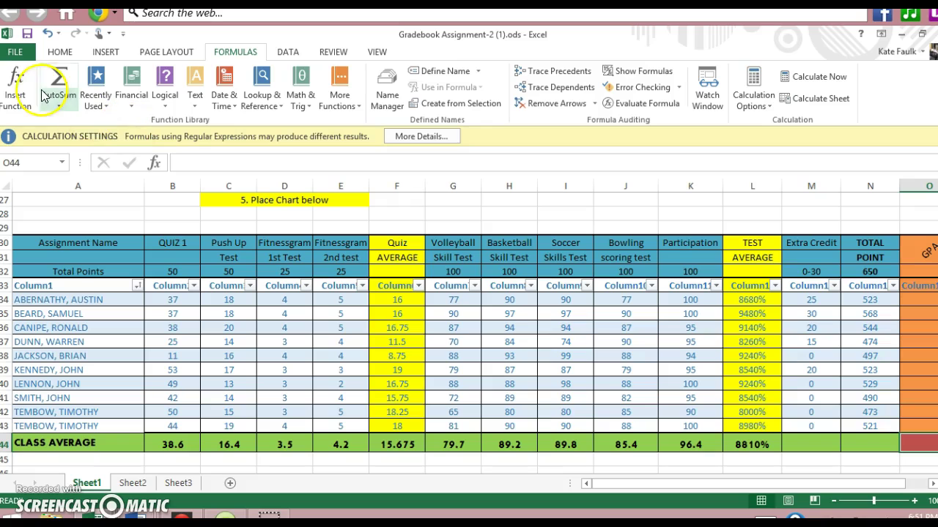
pyautogui.click(59, 105)
pyautogui.click(79, 138)
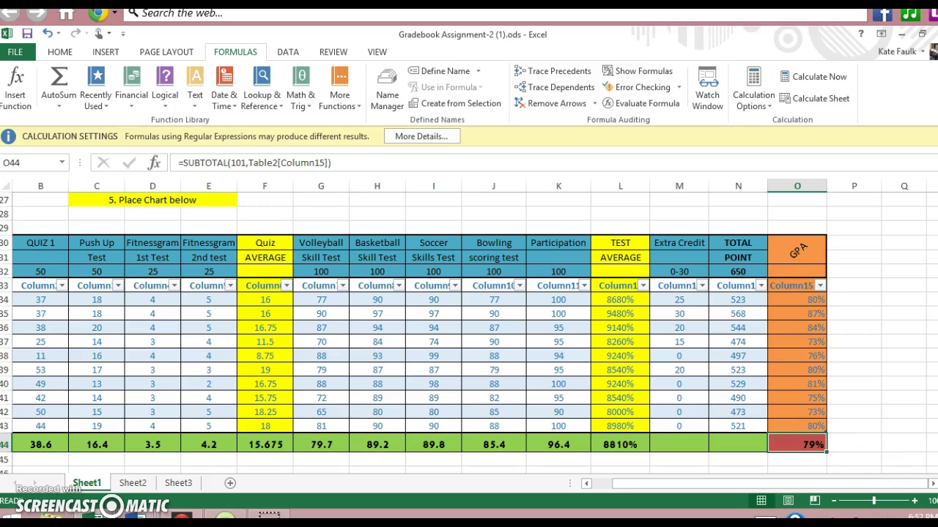
# - Add a page header with "KNES 205 GRADEBOOK" in the left section and the student's full name in the right section
pyautogui.scroll(4, 469, 330)
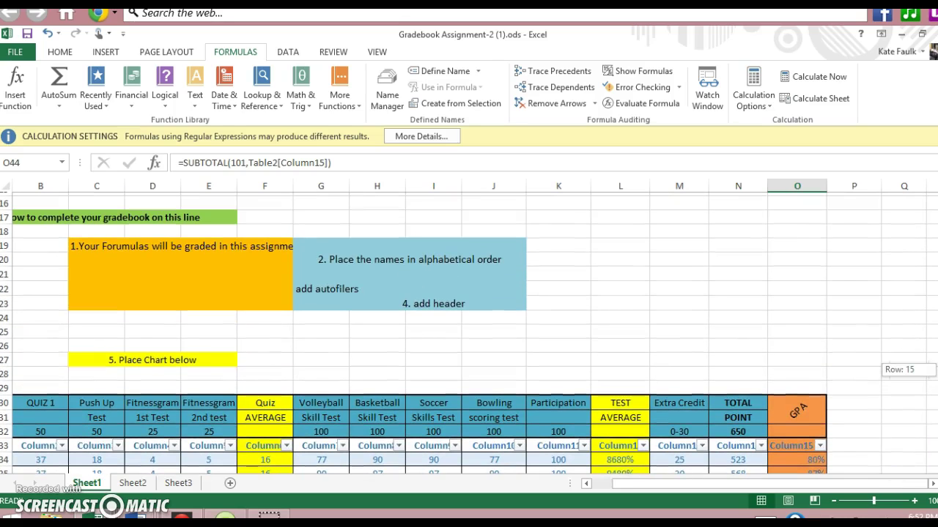
pyautogui.scroll(-4, 469, 329)
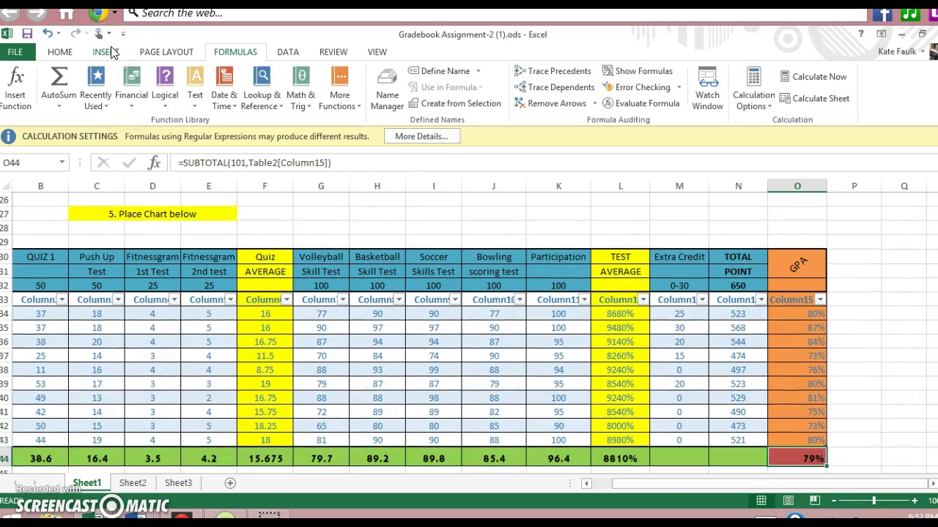
pyautogui.click(110, 52)
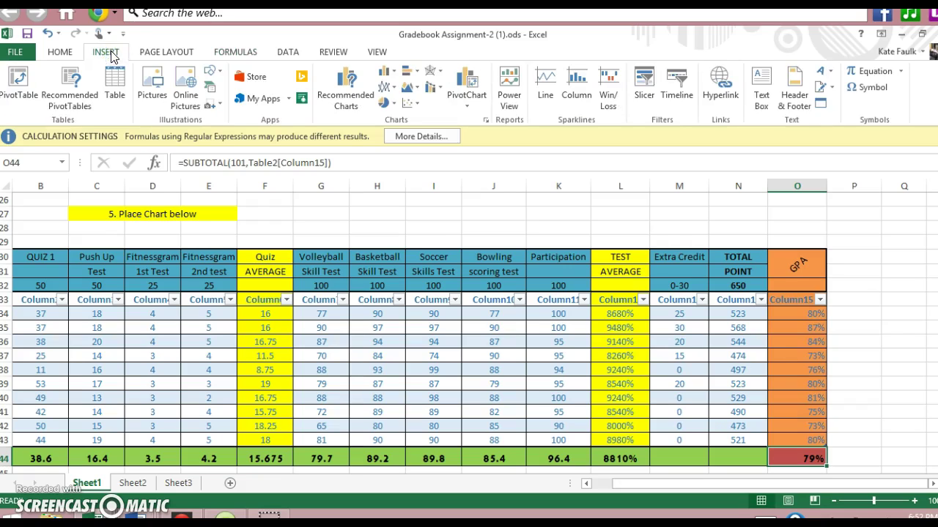
pyautogui.click(797, 101)
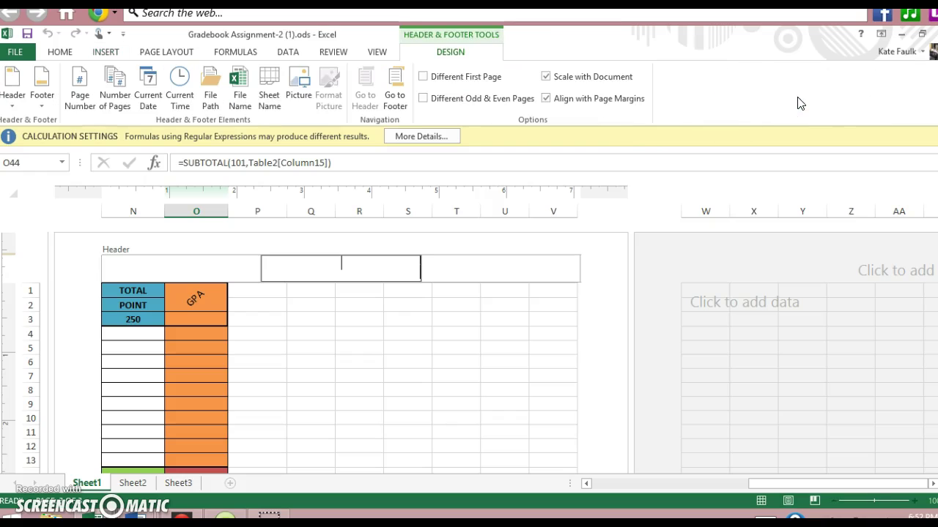
pyautogui.click(210, 268)
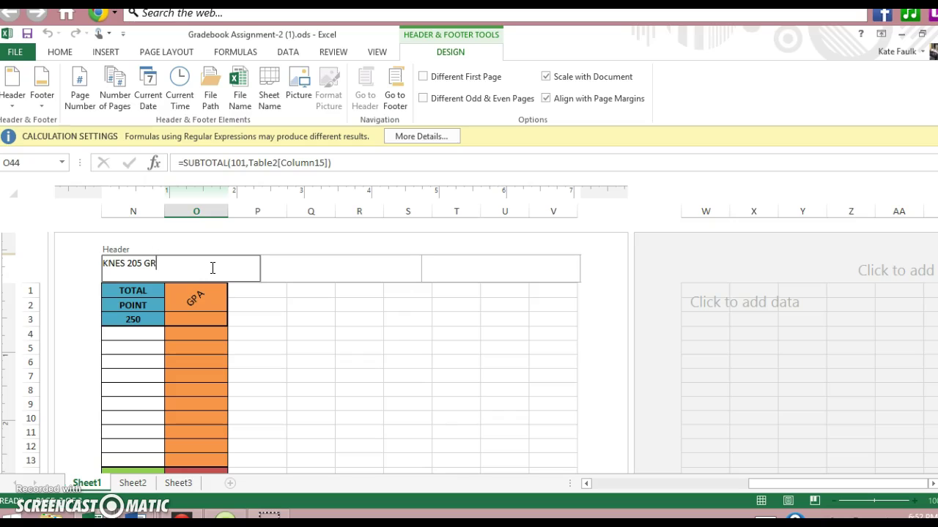
pyautogui.press('Tab')
pyautogui.press('Tab')
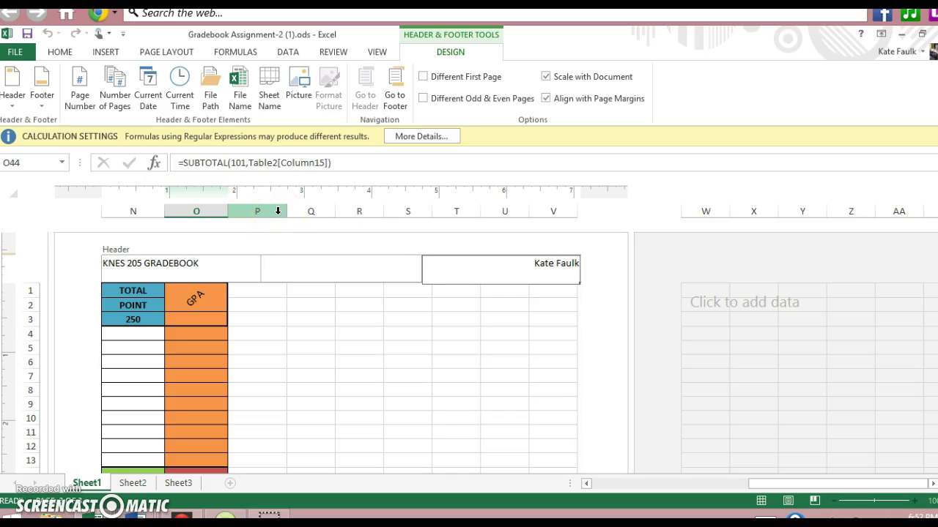
# - Save the workbook in its ODS format, and save a copy in the KNES 205 folder named "Gradebook Assignment" plus the student's full name
pyautogui.click(27, 35)
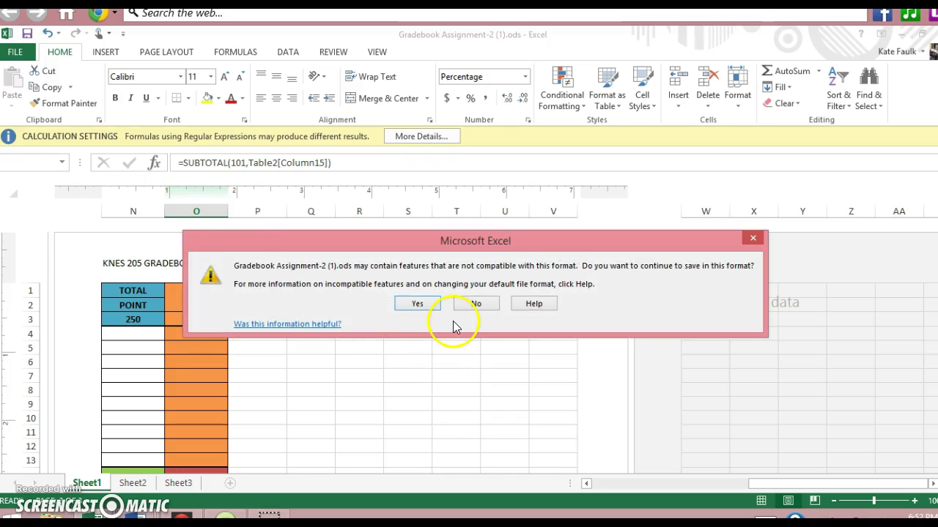
pyautogui.click(433, 303)
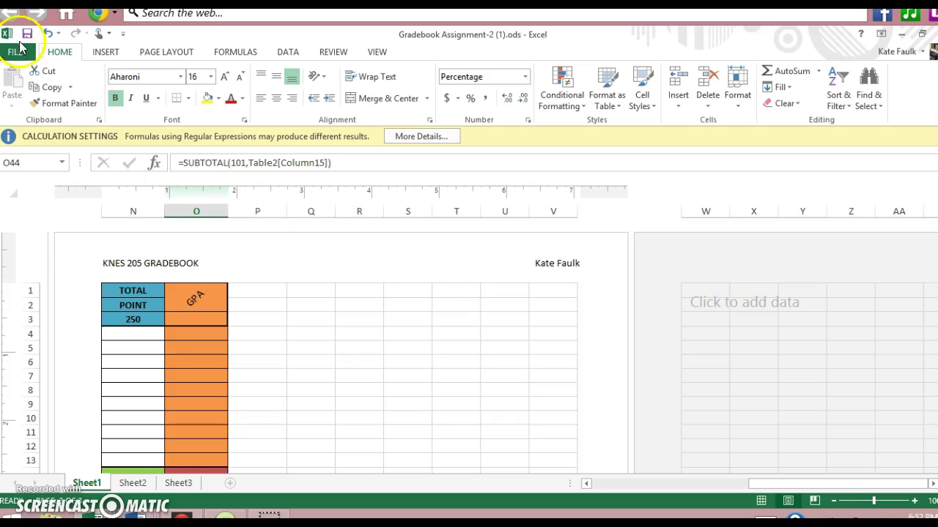
pyautogui.click(18, 50)
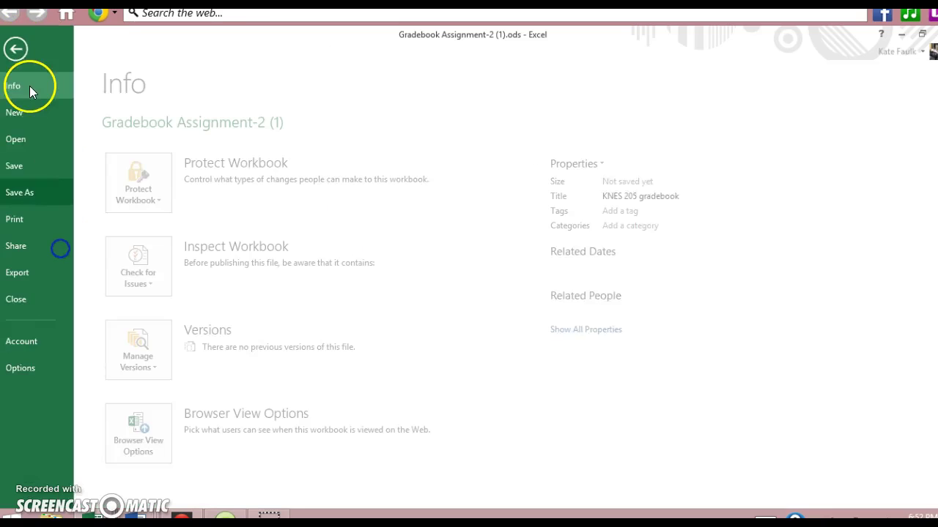
pyautogui.click(32, 195)
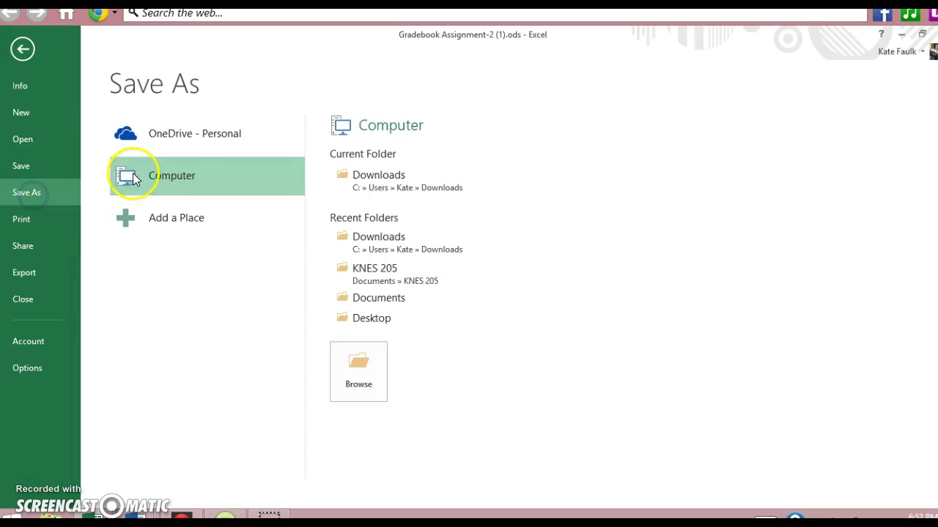
pyautogui.click(400, 273)
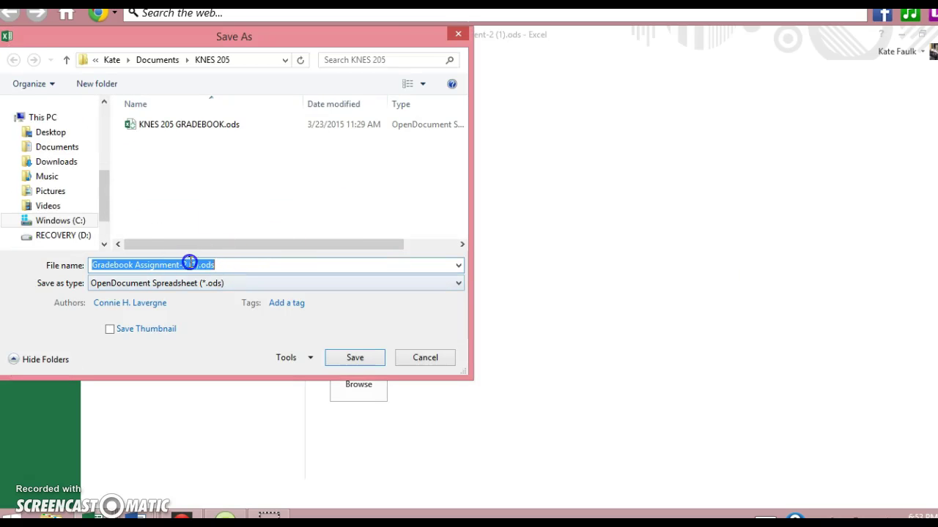
pyautogui.click(191, 265)
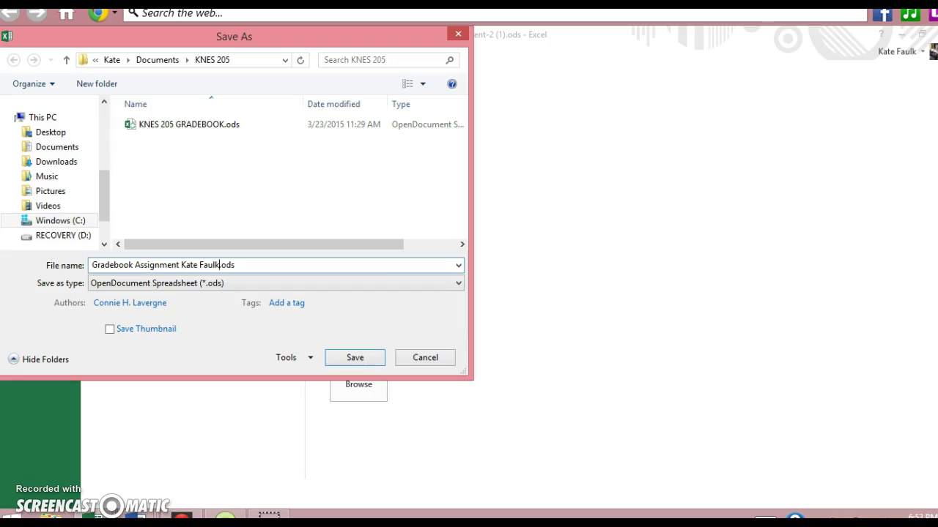
pyautogui.click(345, 358)
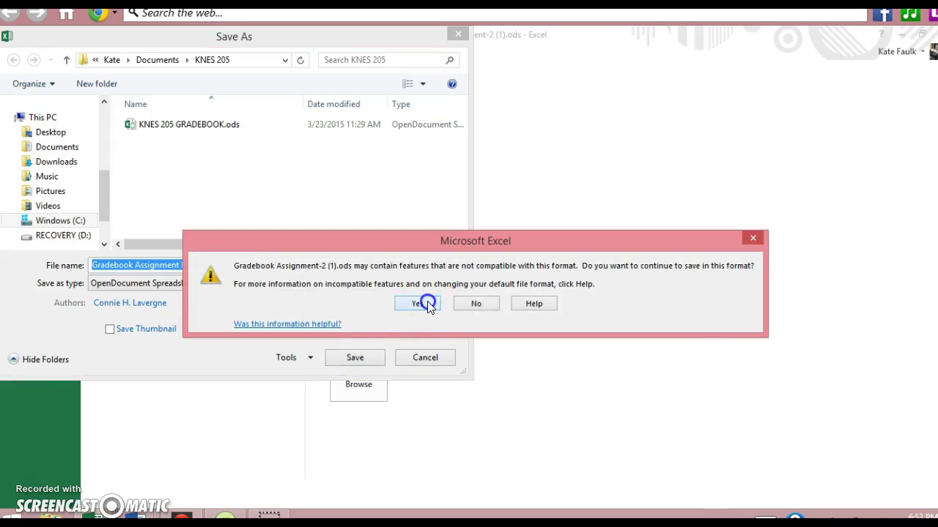